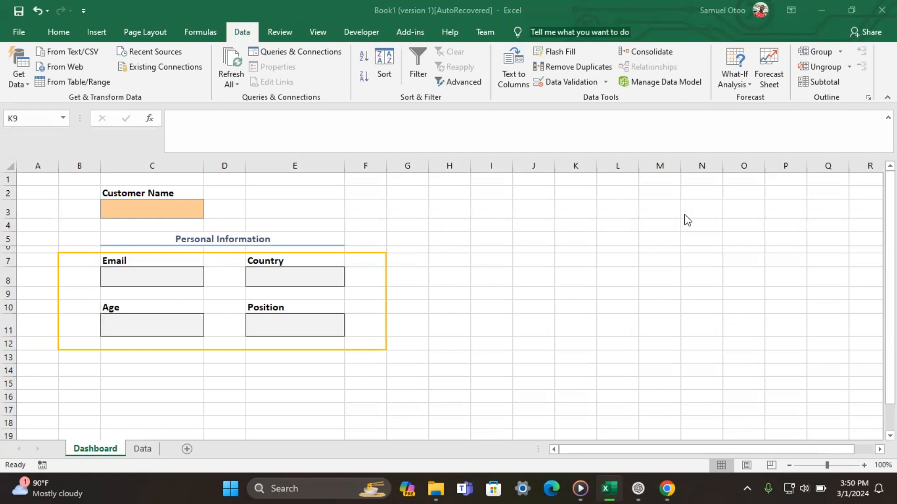
- Look over the customer table on the Data sheet, then return to the Dashboard sheet
left_click(144, 444)
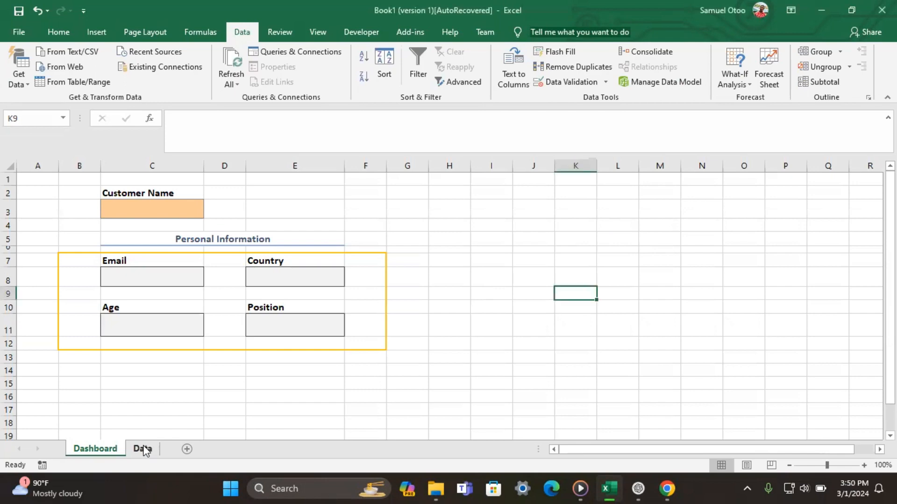
left_click(144, 449)
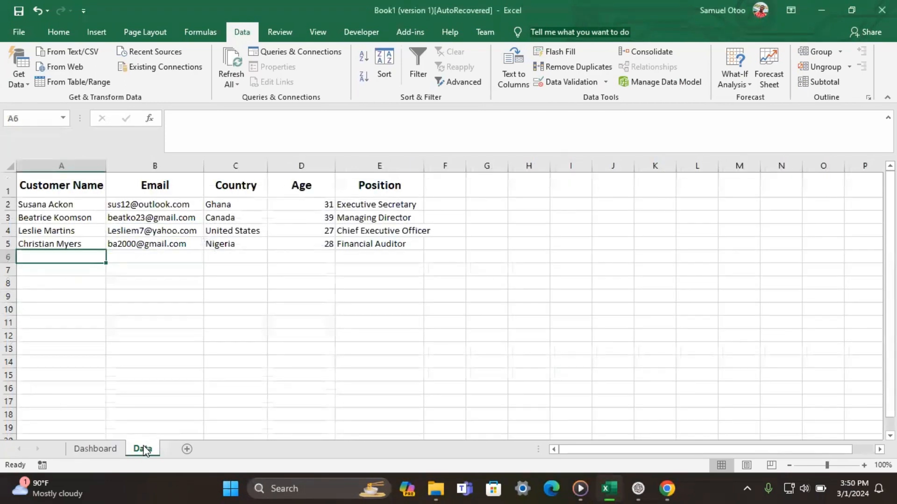
left_click(111, 451)
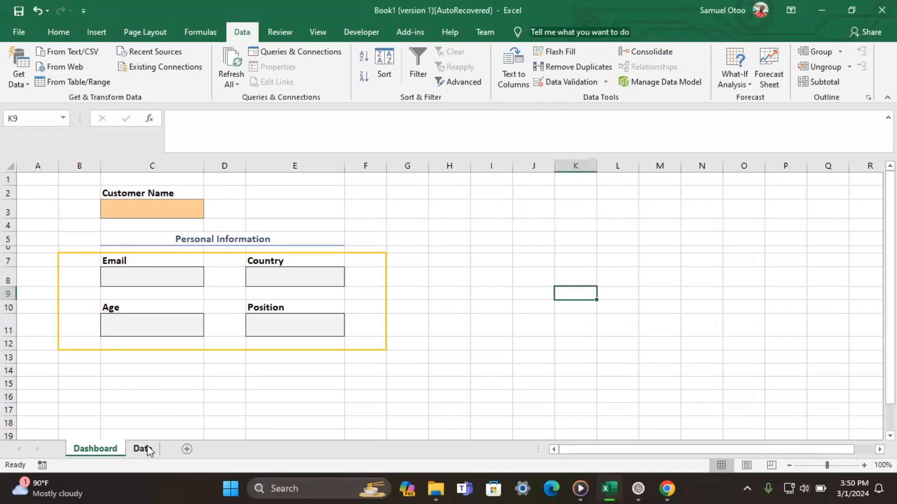
- Begin an INDEX formula in Dashboard cell H3 to view its arguments, and clear the entry
left_click(446, 206)
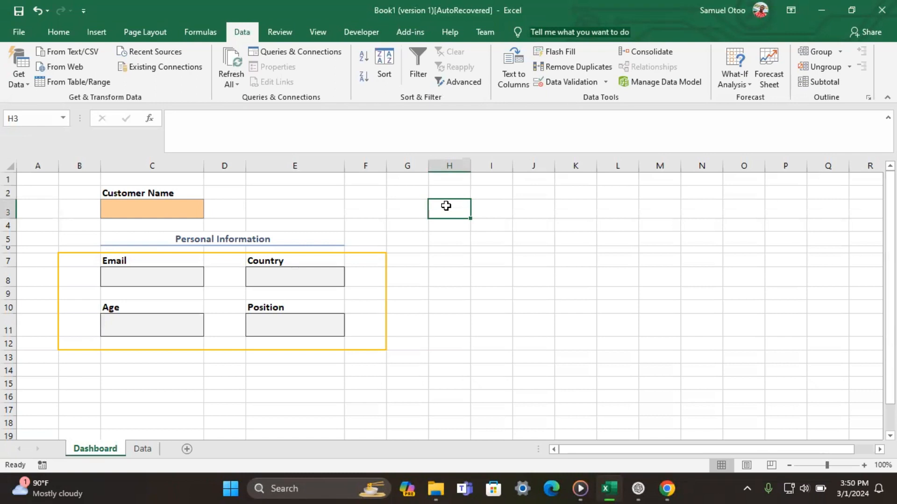
double_click(446, 206)
type("=")
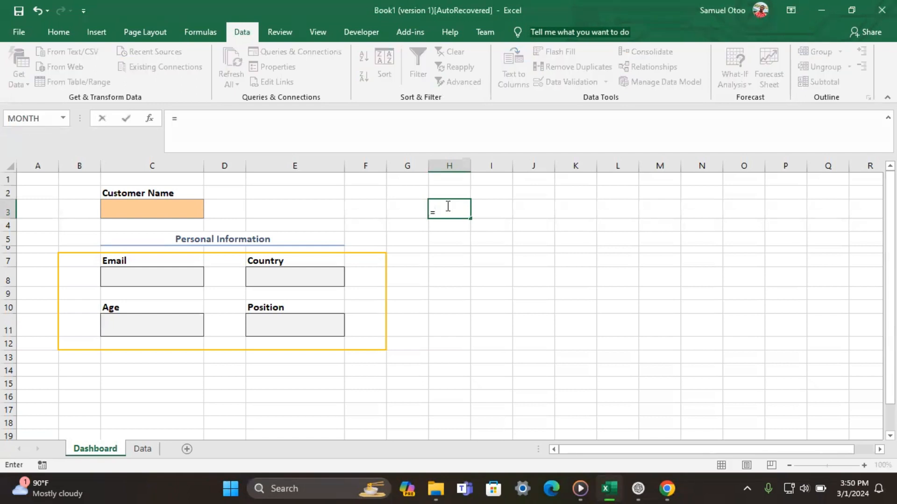
type("in")
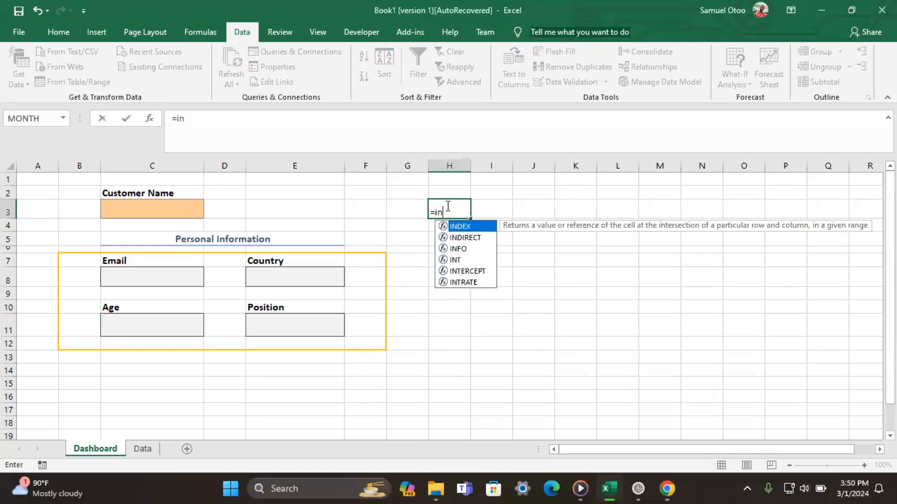
type("de")
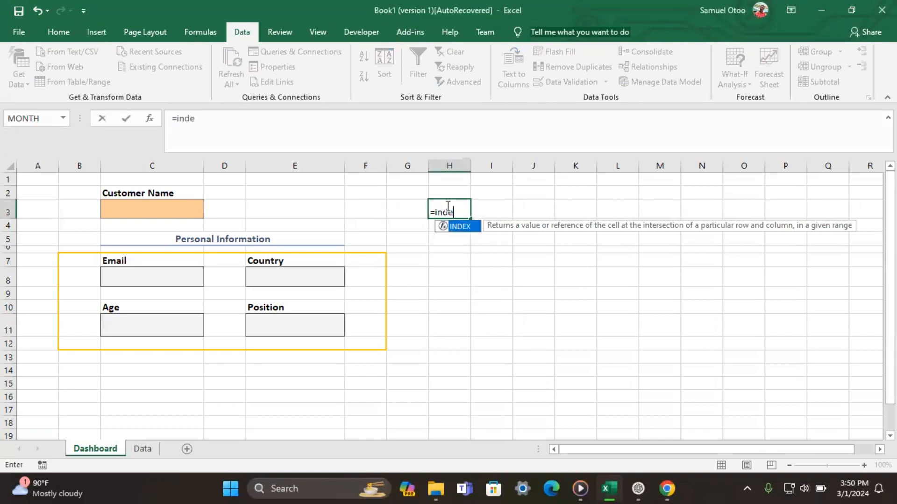
key("Tab")
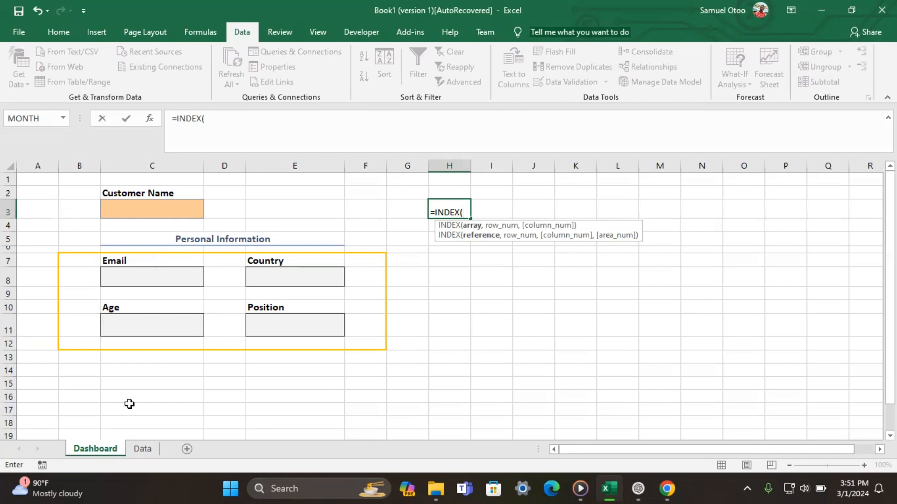
left_click(145, 448)
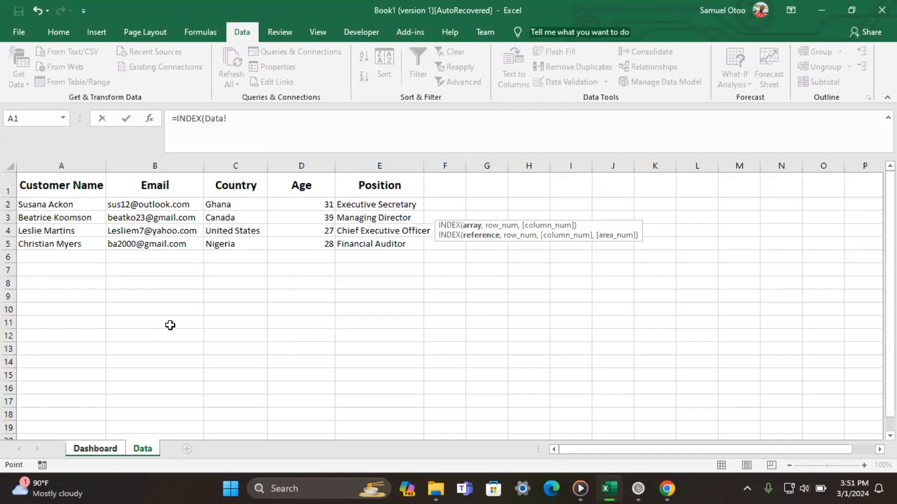
left_click(95, 450)
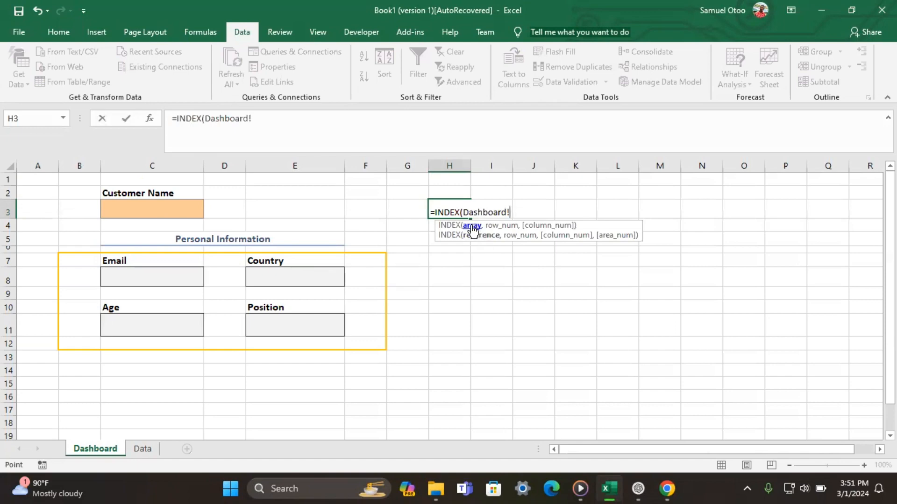
key("BackSpace")
key("BackSpace")
key("BackSpace")
key("BackSpace")
key("BackSpace")
key("BackSpace")
key("BackSpace")
key("BackSpace")
key("BackSpace")
key("BackSpace")
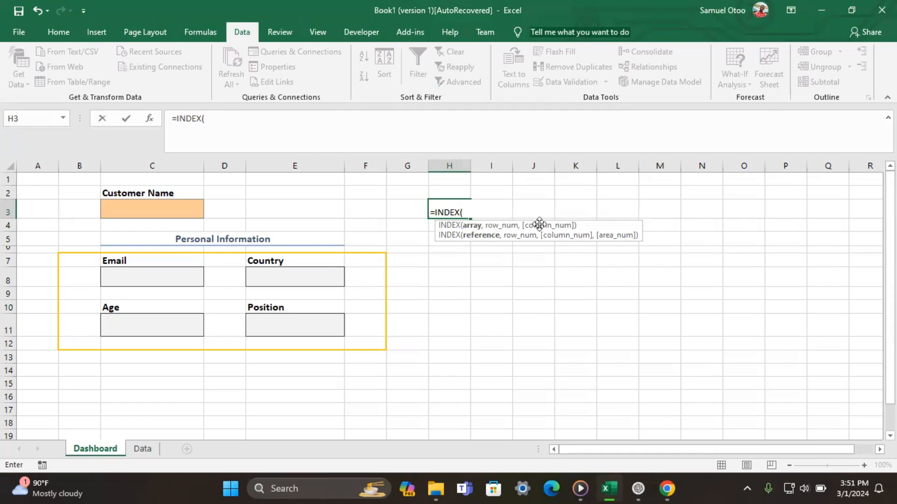
key("BackSpace")
key("BackSpace")
key("BackSpace")
key("BackSpace")
key("BackSpace")
key("BackSpace")
key("BackSpace")
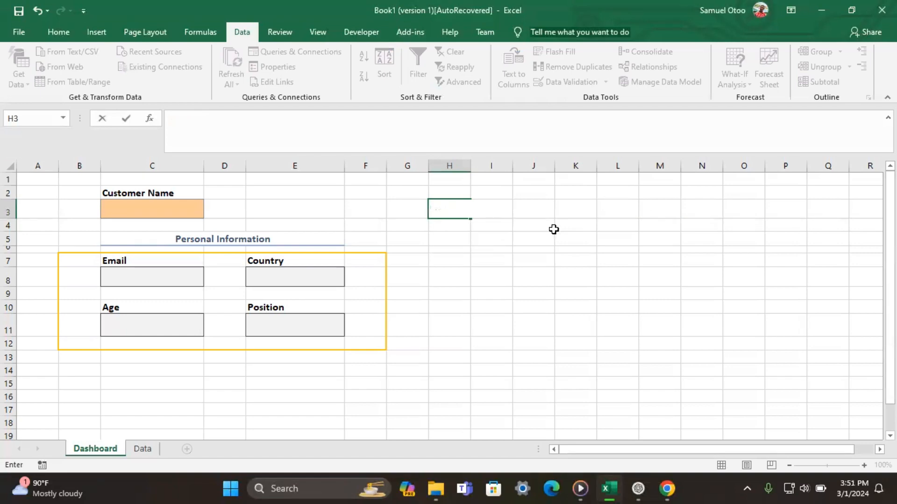
- Begin a MATCH formula in cell H3 to view its arguments, and clear the entry
type("=m")
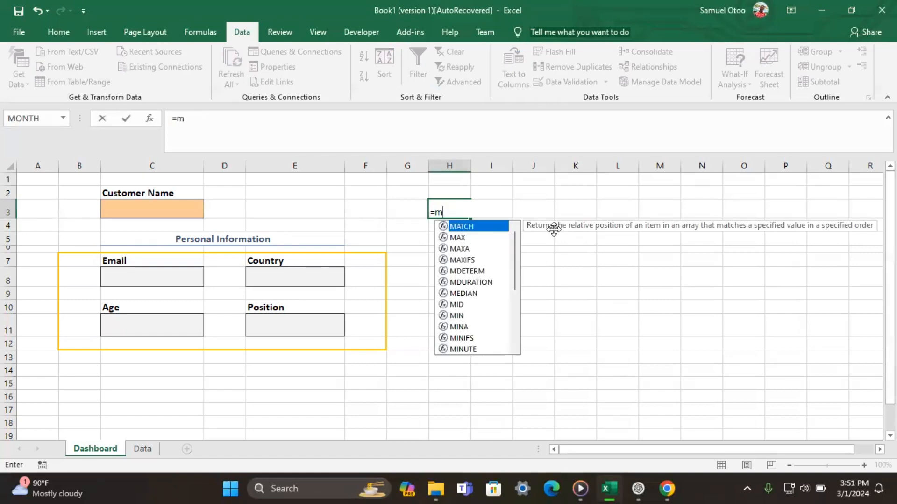
type("atch")
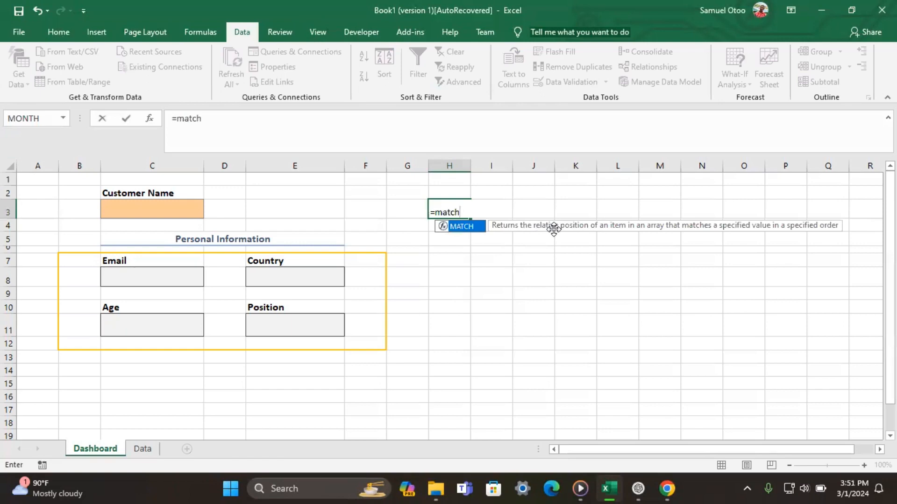
key("Tab")
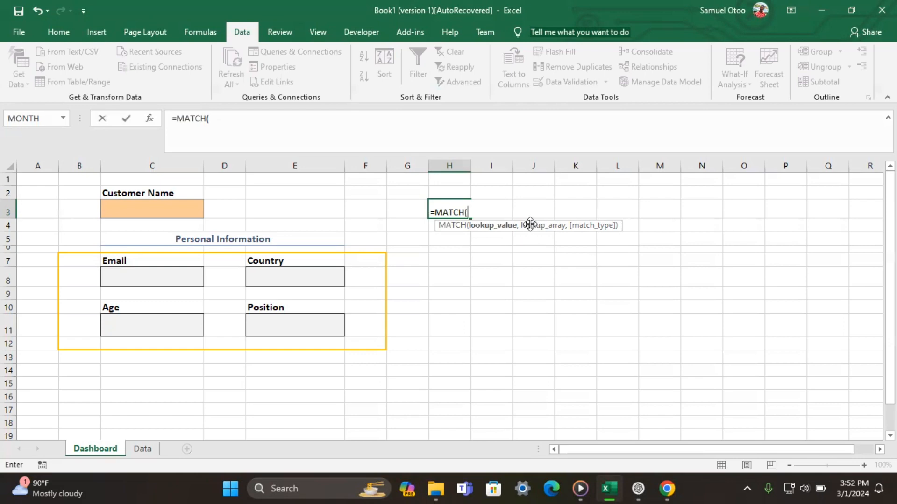
key("BackSpace")
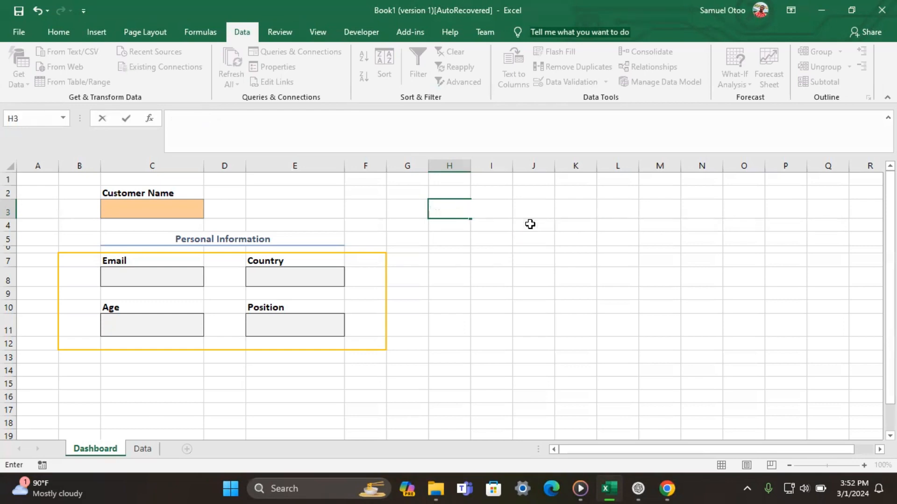
- Define the customer names in A2:A5 on the Data sheet as a named range called name
left_click(153, 443)
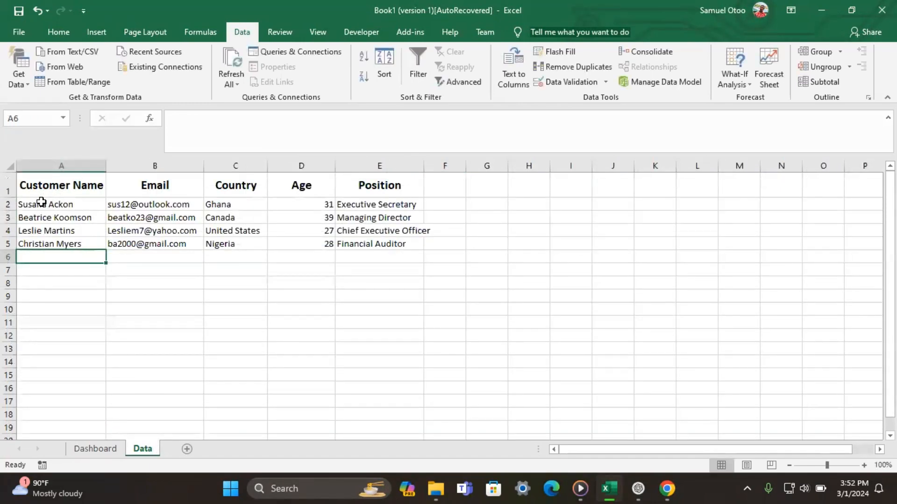
left_click_drag(41, 204, 44, 244)
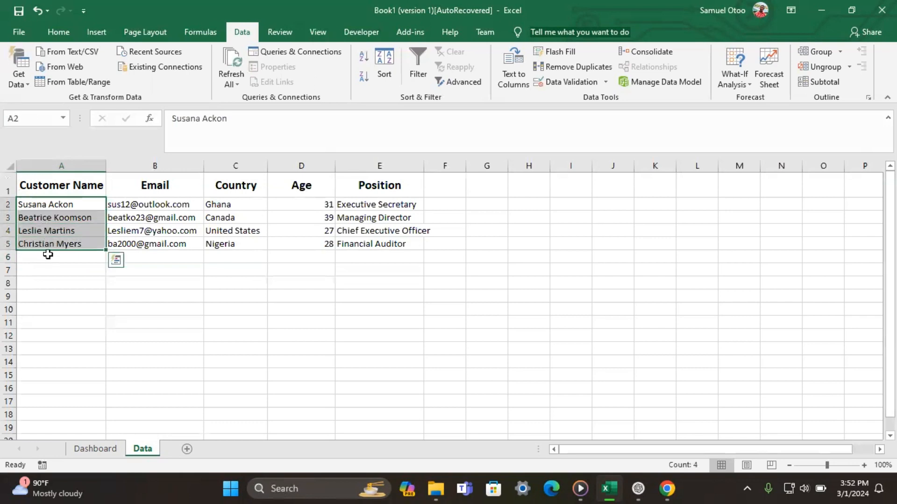
left_click(29, 120)
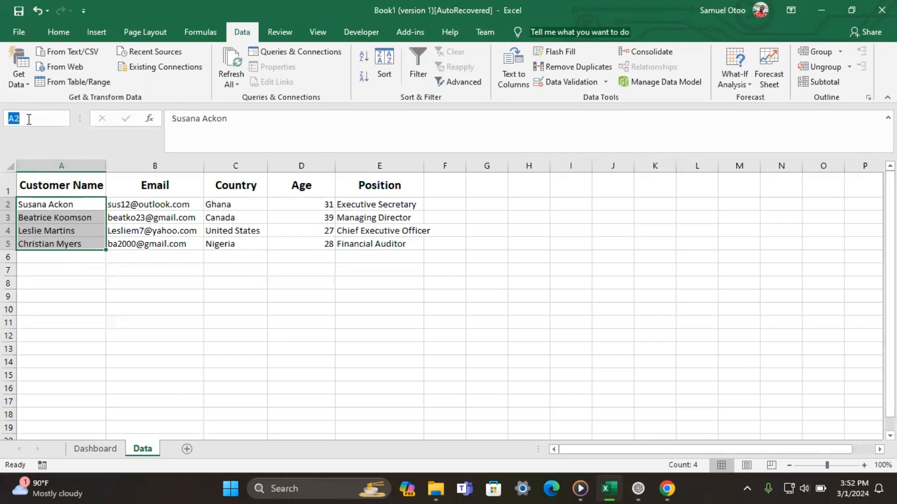
type("name")
key("Return")
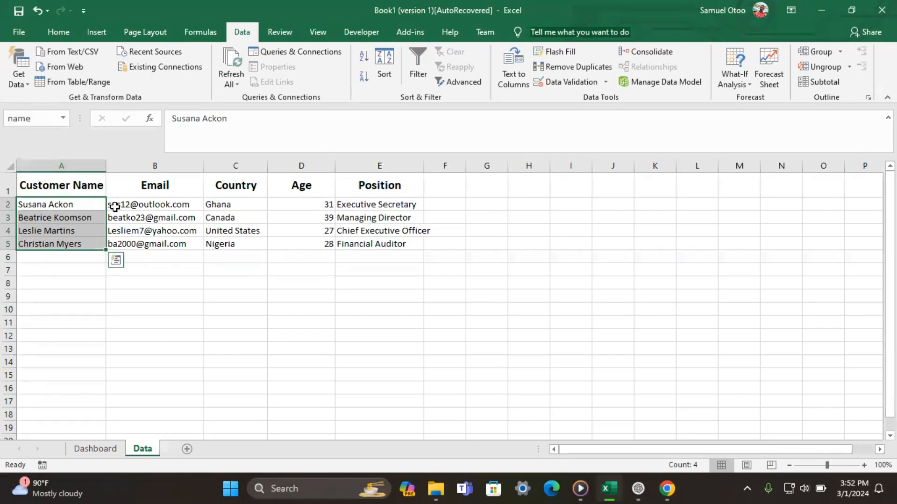
left_click(178, 301)
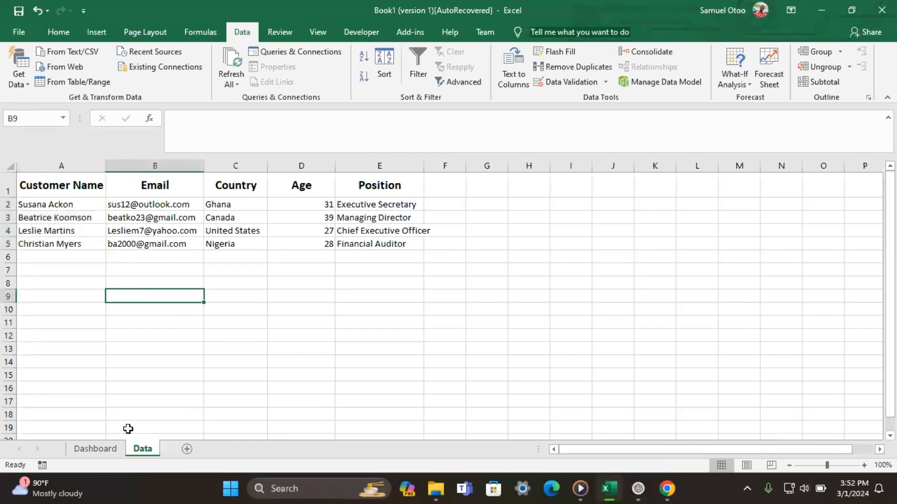
- Try to apply list data validation with the source =names to the Customer Name cell C3 on the Dashboard sheet
left_click(113, 450)
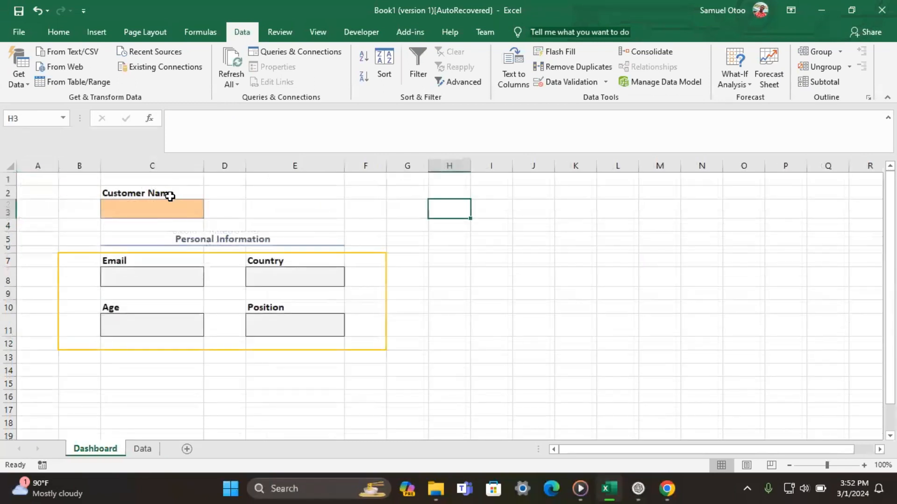
left_click(157, 212)
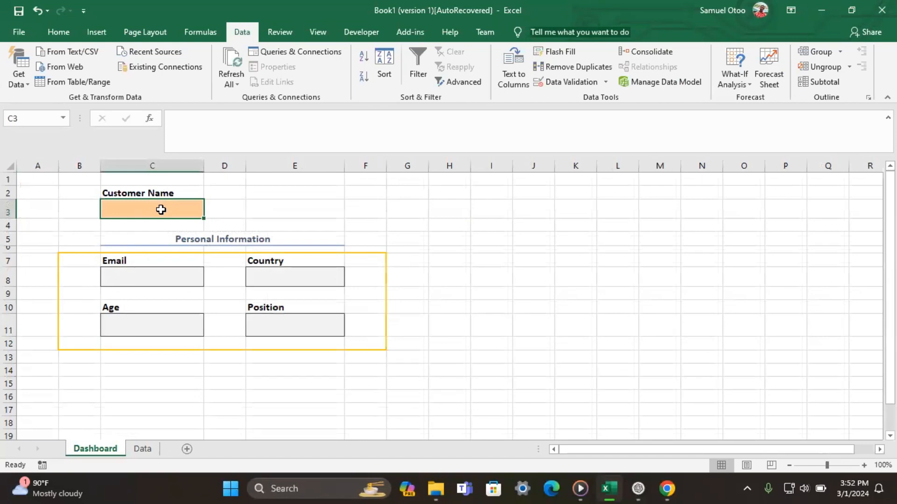
left_click(565, 84)
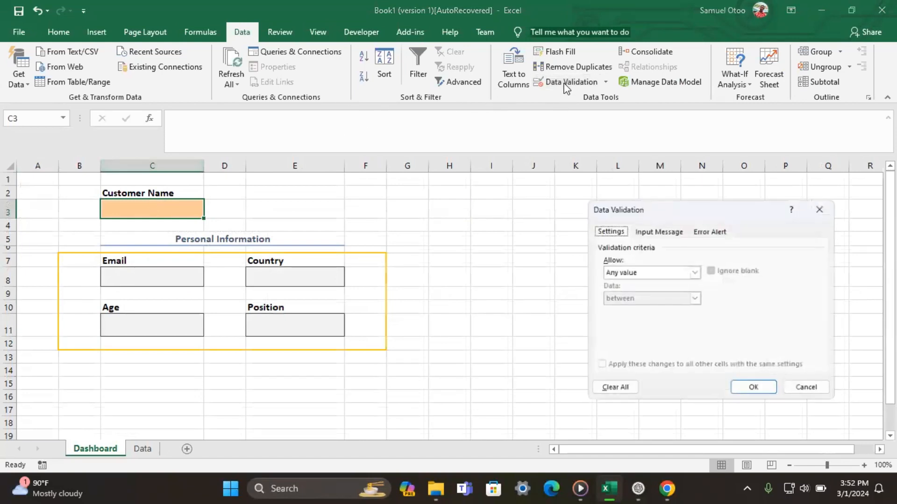
left_click(644, 271)
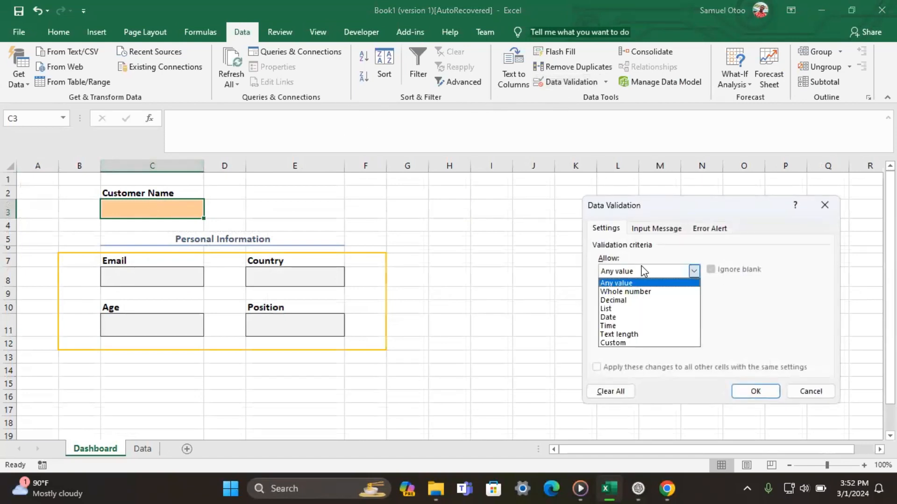
left_click(623, 310)
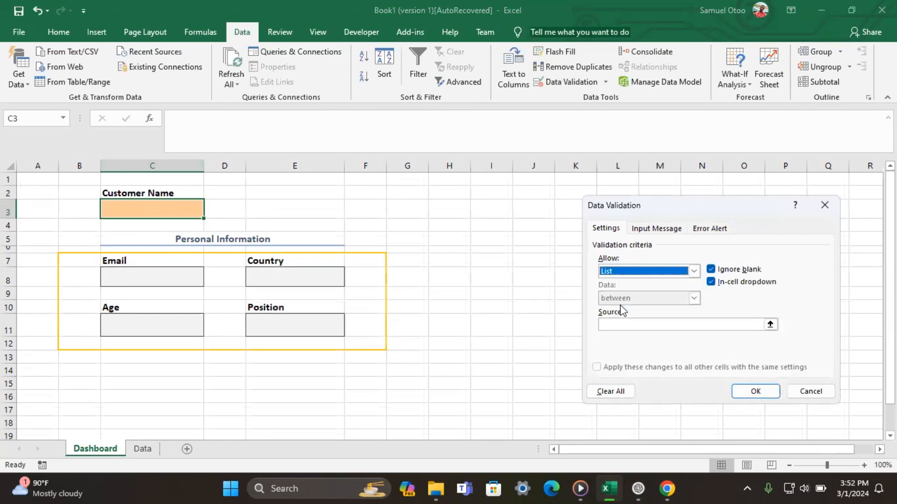
left_click(620, 324)
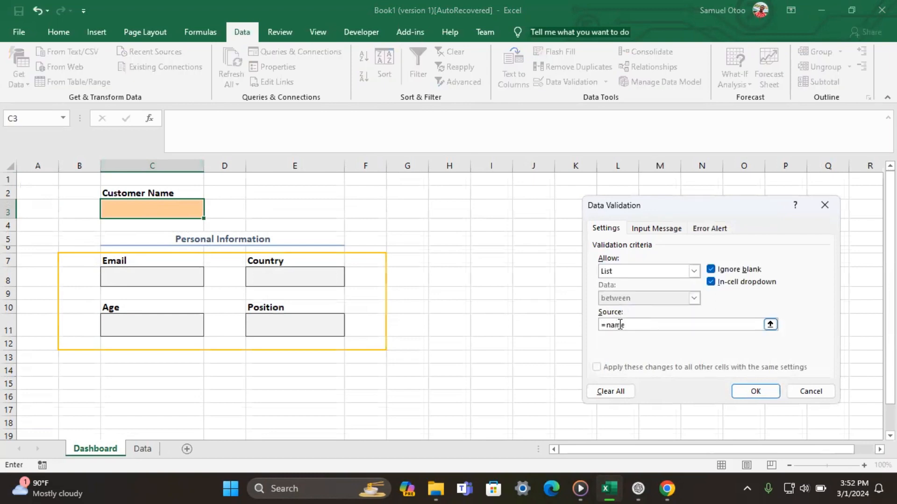
left_click(771, 393)
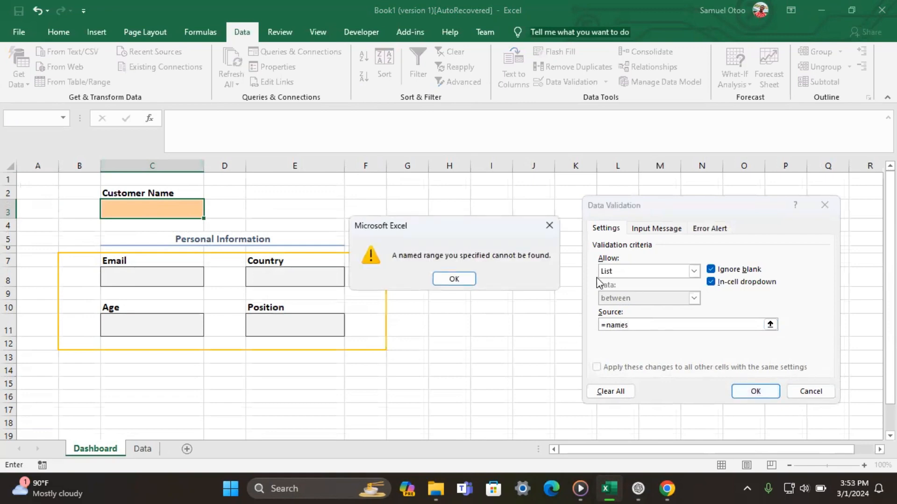
left_click(474, 282)
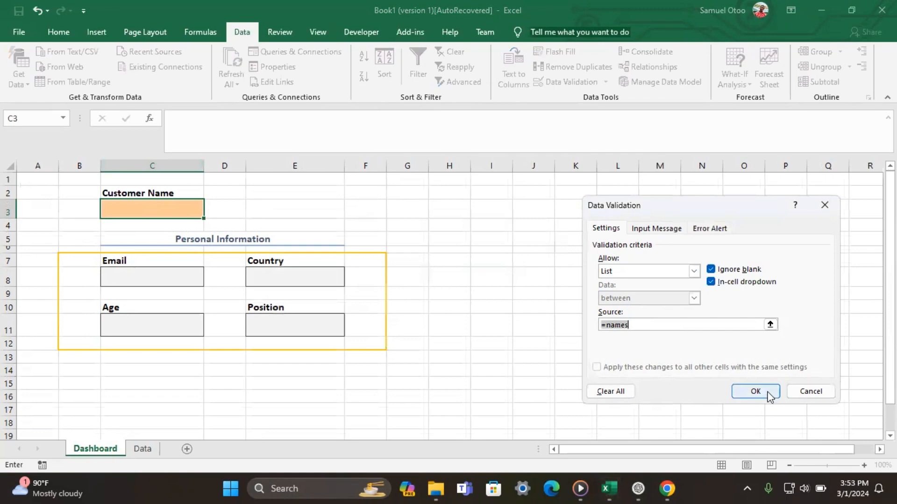
left_click(824, 205)
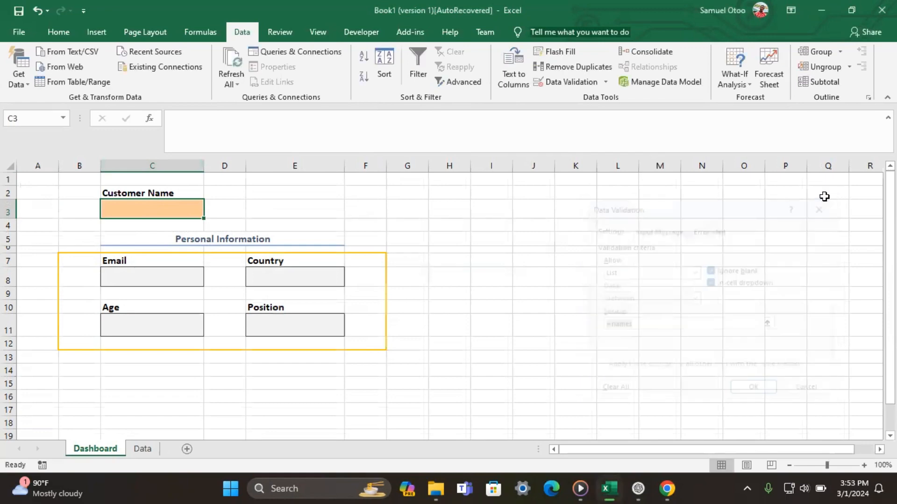
- Check the defined range name on the Data sheet and return to the Dashboard sheet
left_click(143, 448)
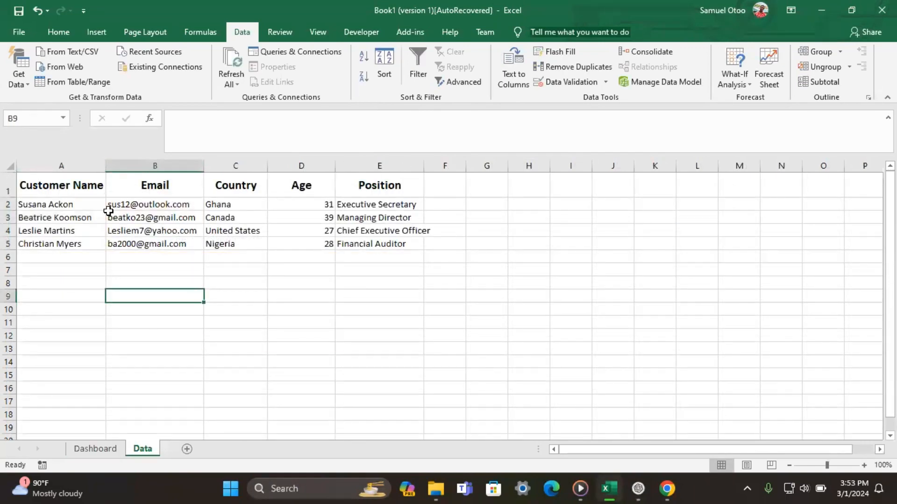
left_click(60, 120)
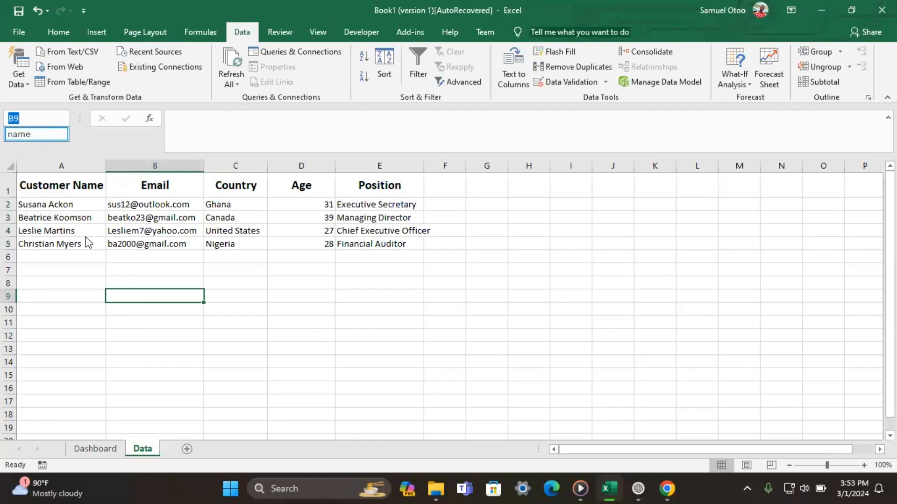
left_click(90, 286)
left_click_drag(91, 284, 89, 444)
left_click(93, 449)
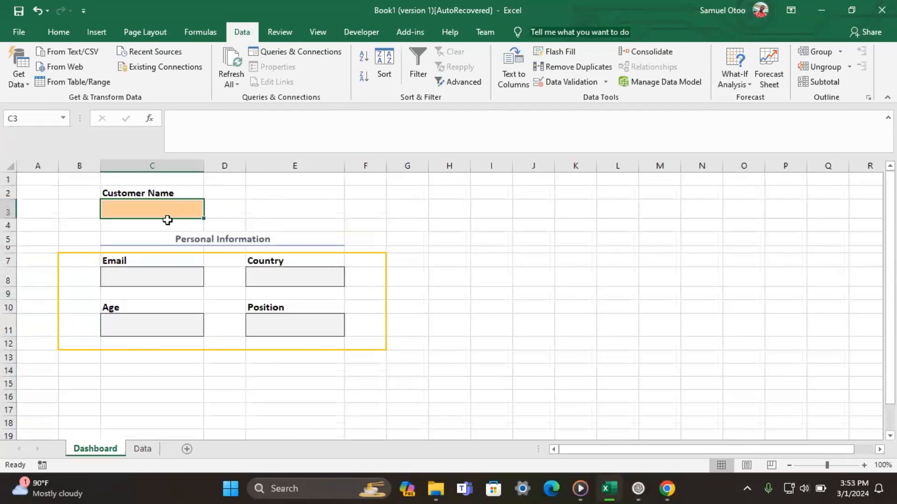
- Apply list data validation with the source =name to the Customer Name cell C3 on the Dashboard sheet
left_click(560, 84)
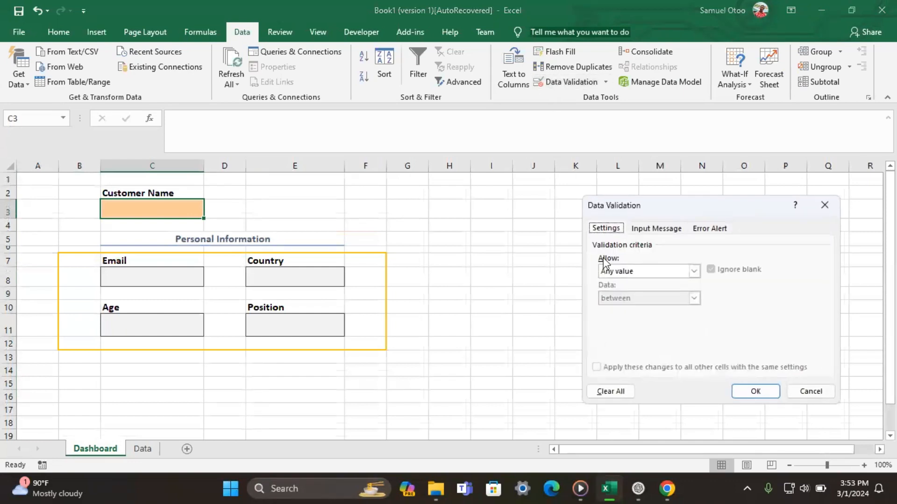
left_click(640, 274)
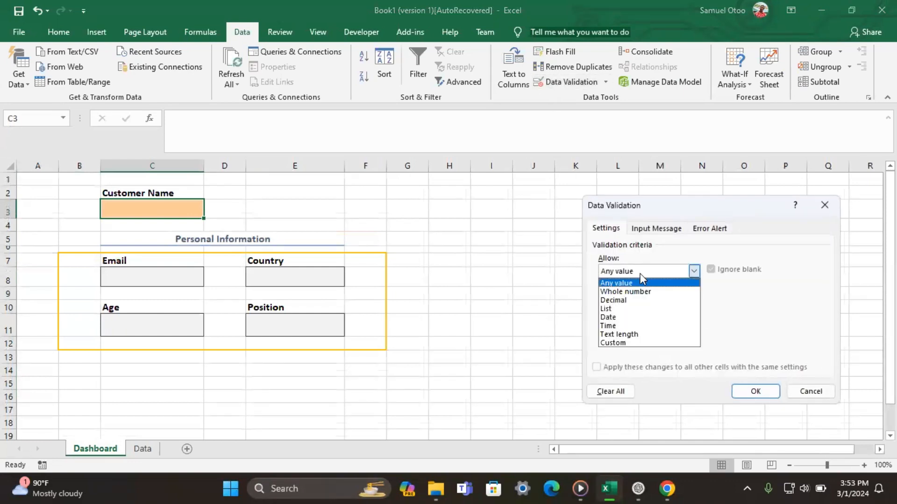
left_click(616, 308)
left_click(630, 324)
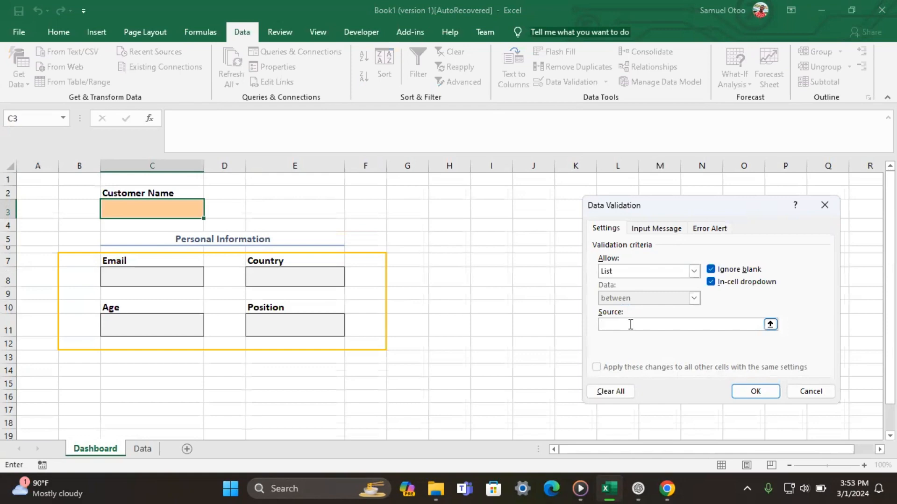
type("=name")
left_click(744, 390)
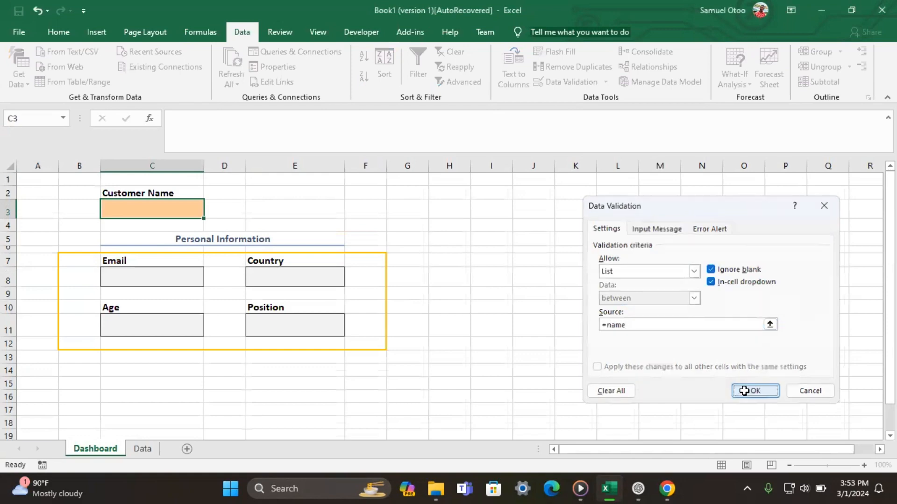
- Choose the first customer from the drop-down list in the Customer Name cell C3
left_click(295, 209)
left_click(198, 209)
left_click(209, 212)
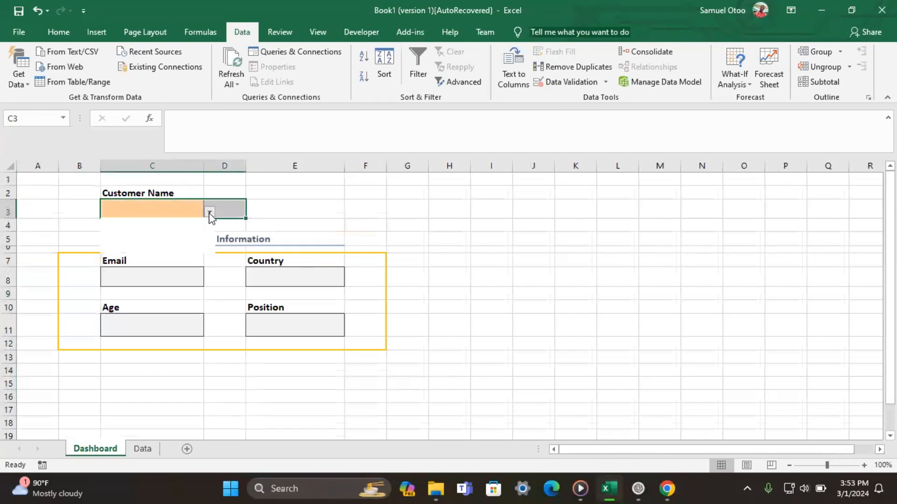
left_click(185, 224)
left_click(354, 174)
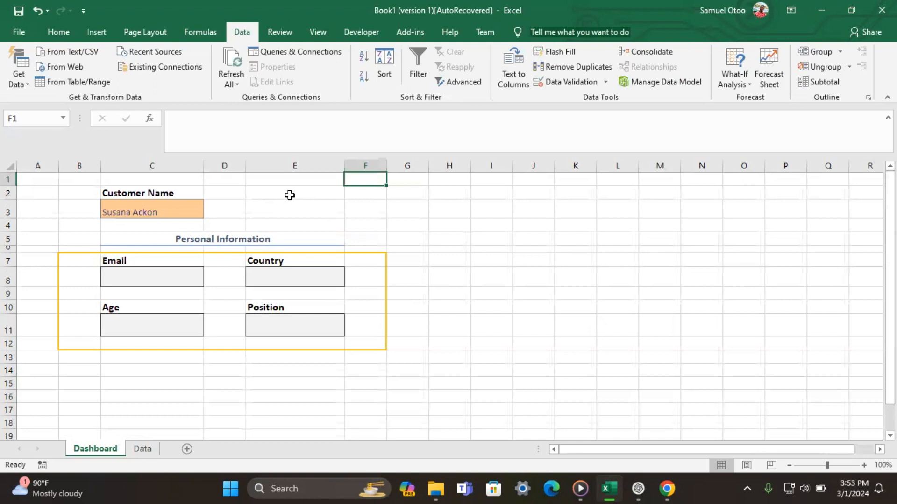
- Review the customer table from its header row on the Data sheet, and return to the Email cell C8 on the Dashboard sheet
left_click(149, 278)
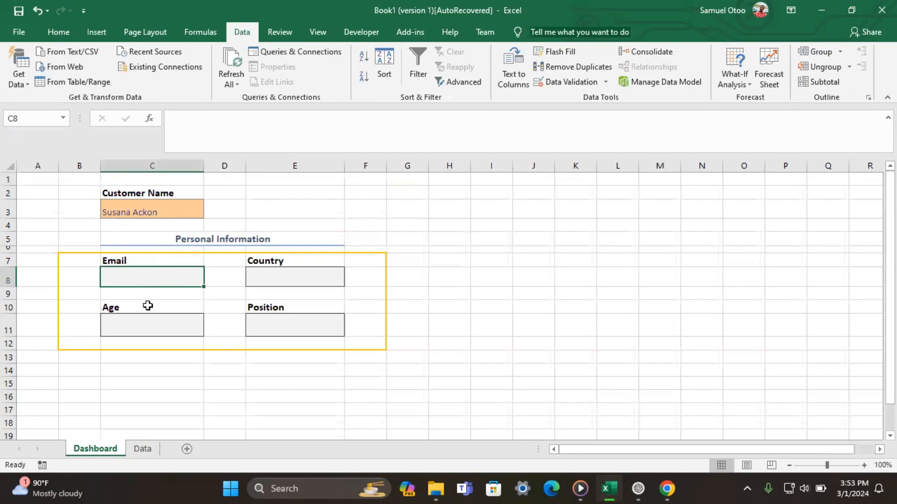
left_click(145, 450)
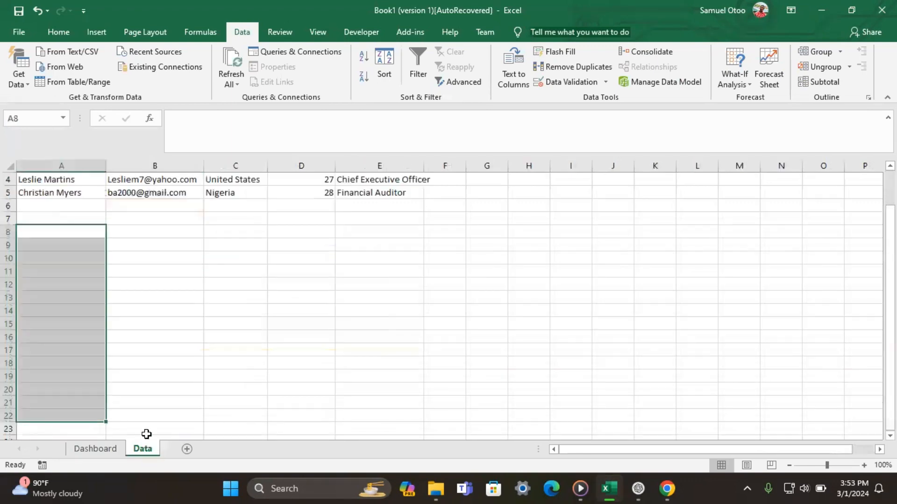
left_click(156, 282)
key("Left")
key("Up")
key("ctrl+Home")
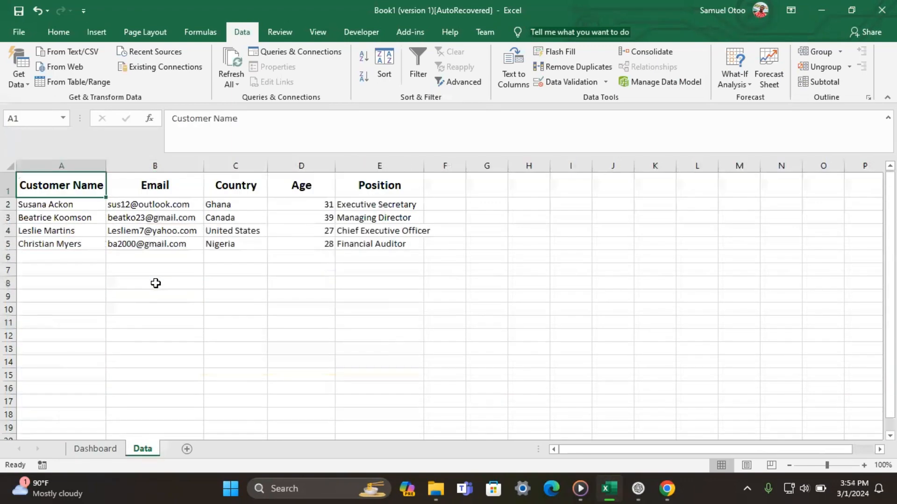
left_click(100, 450)
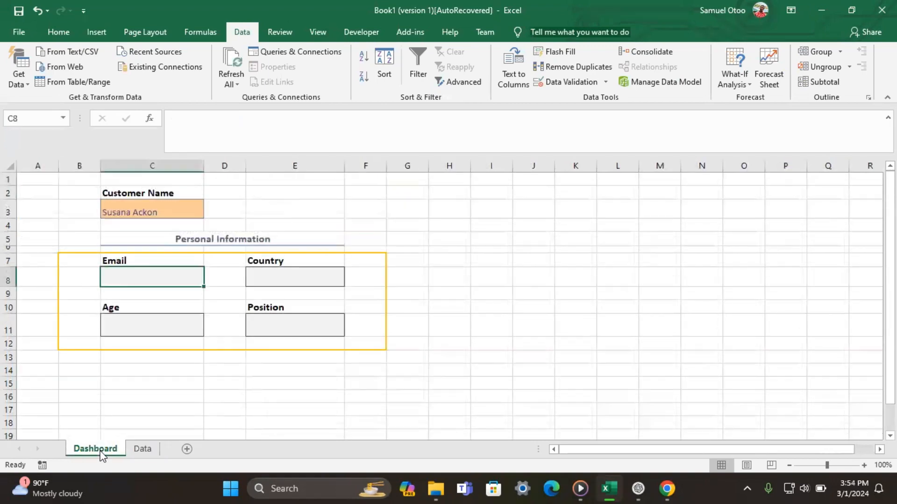
- Start an INDEX formula in the Email cell C8 with the Email column Data!B1:B5 as the array
type("=")
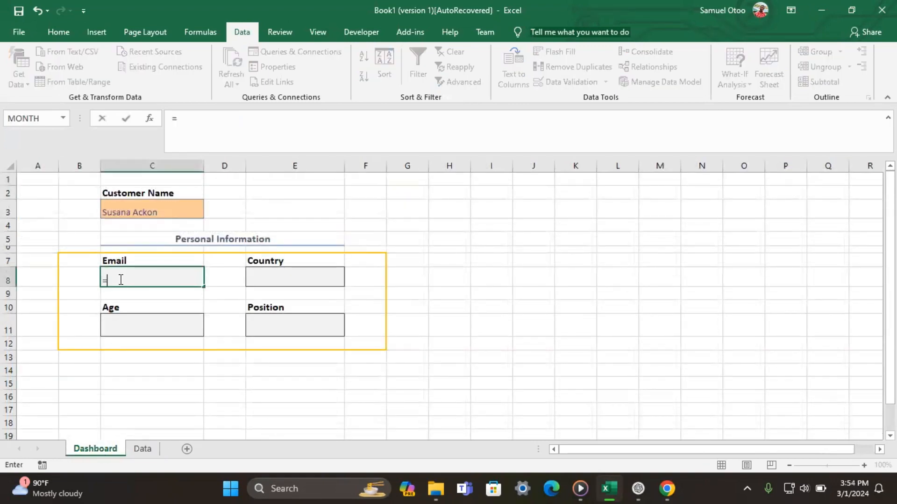
type("in")
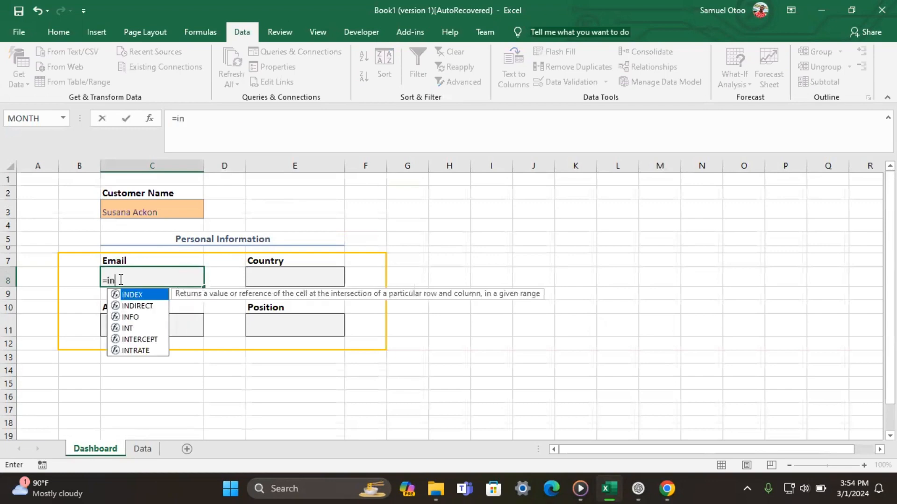
key("Tab")
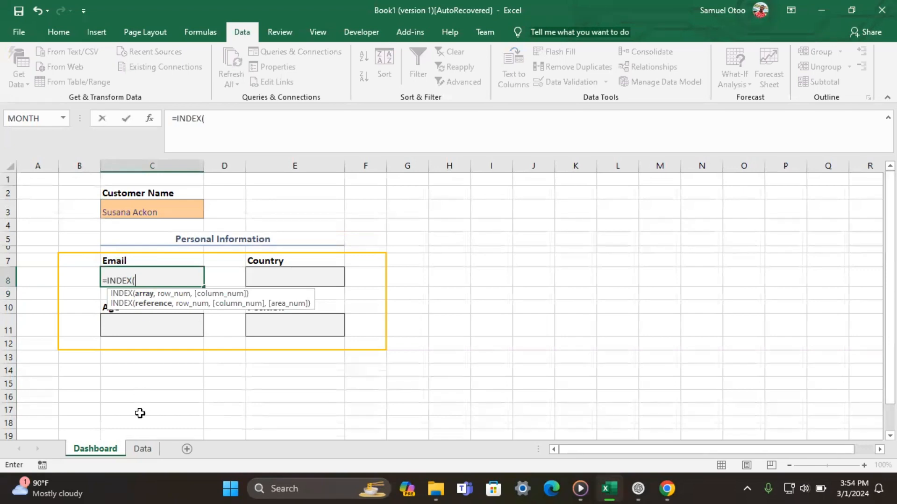
left_click(142, 450)
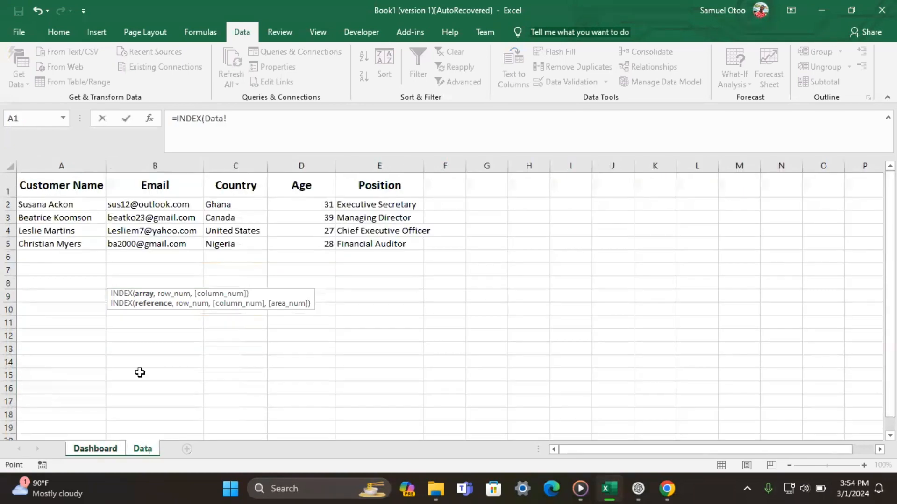
left_click_drag(155, 185, 148, 242)
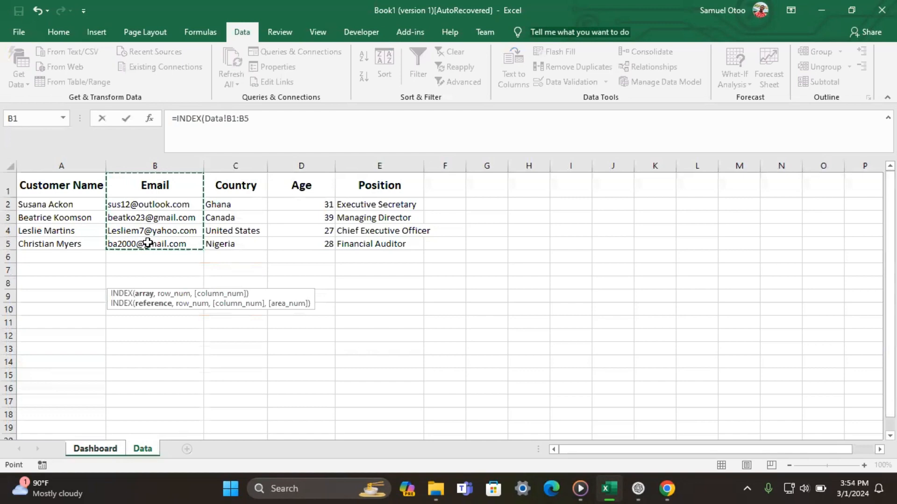
left_click(112, 450)
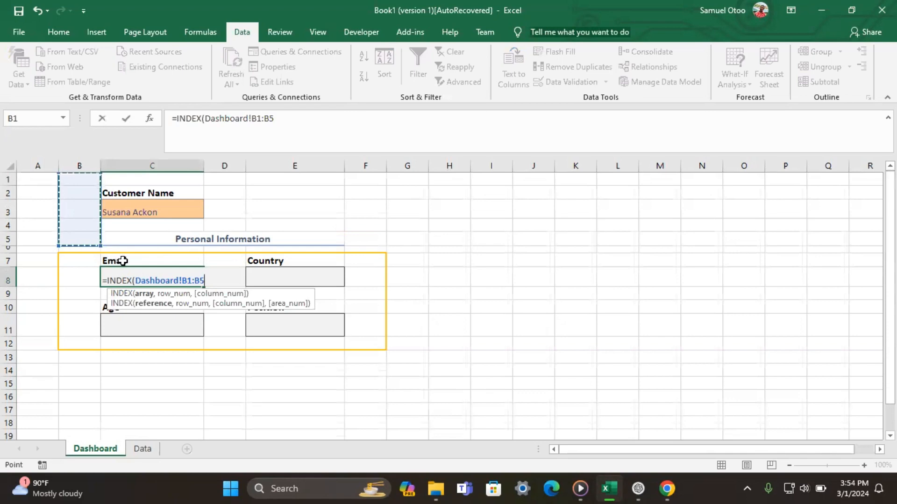
left_click(142, 448)
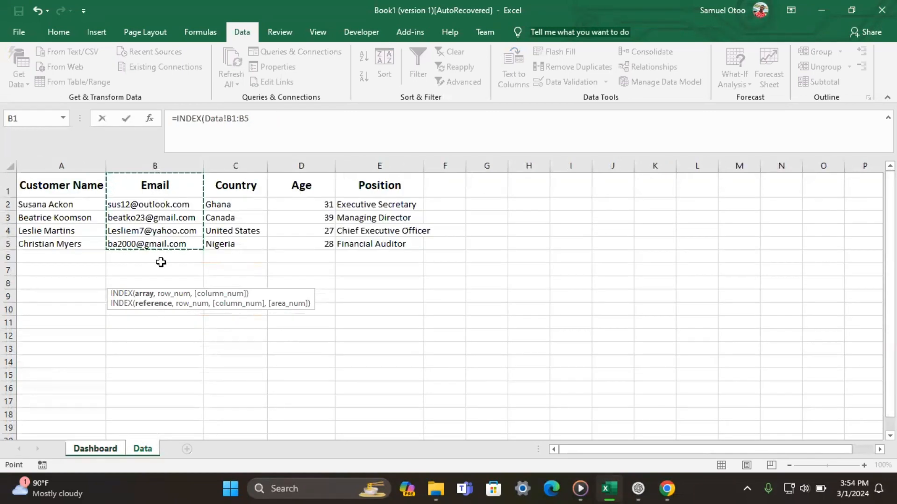
left_click(262, 120)
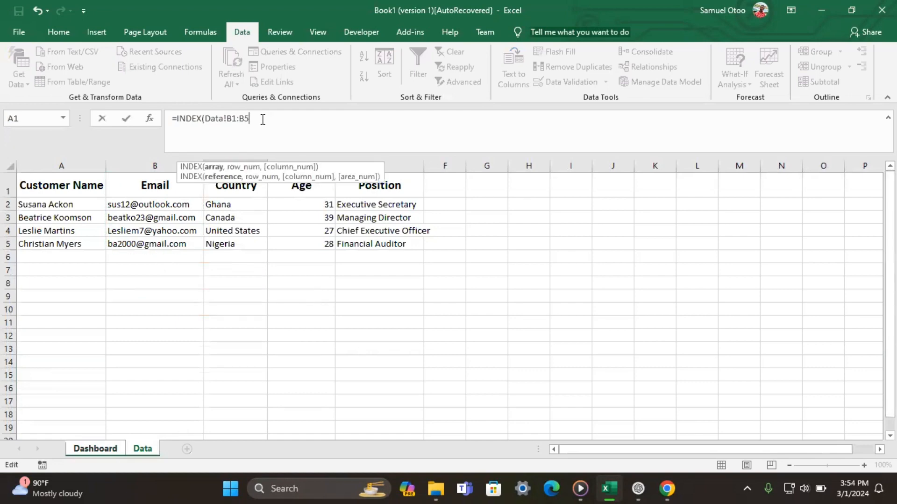
type(",")
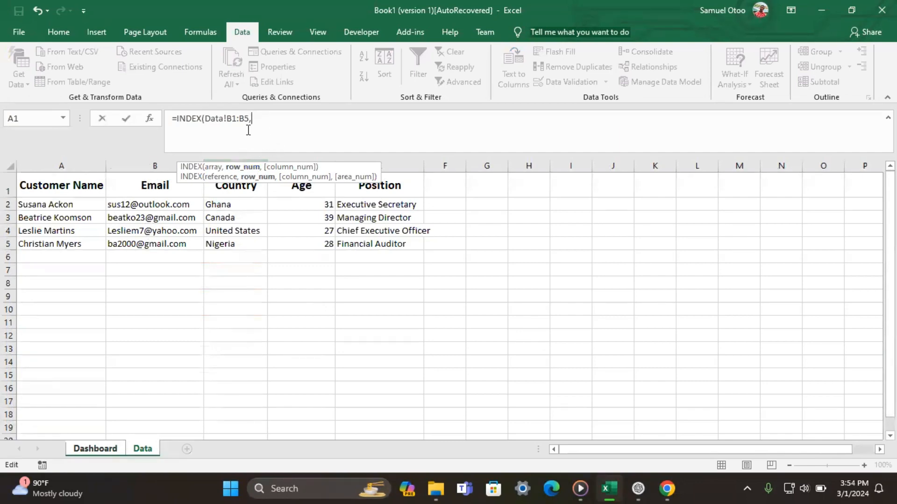
- Nest a MATCH function as the INDEX row number, with the Customer Name cell Dashboard!C3 as the lookup value
type("ma")
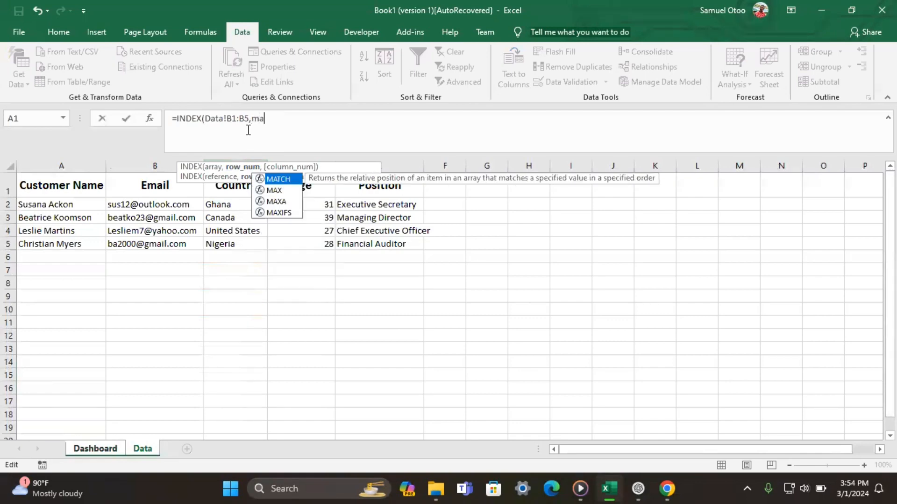
key("Tab")
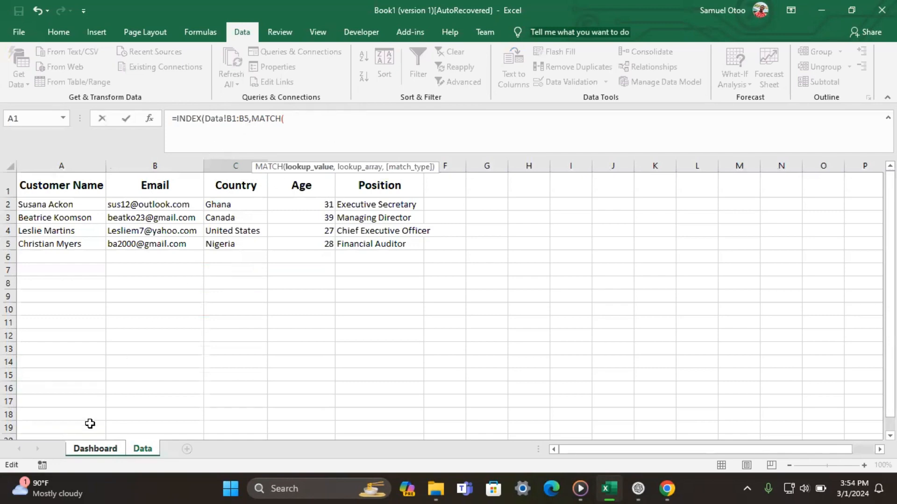
left_click(95, 450)
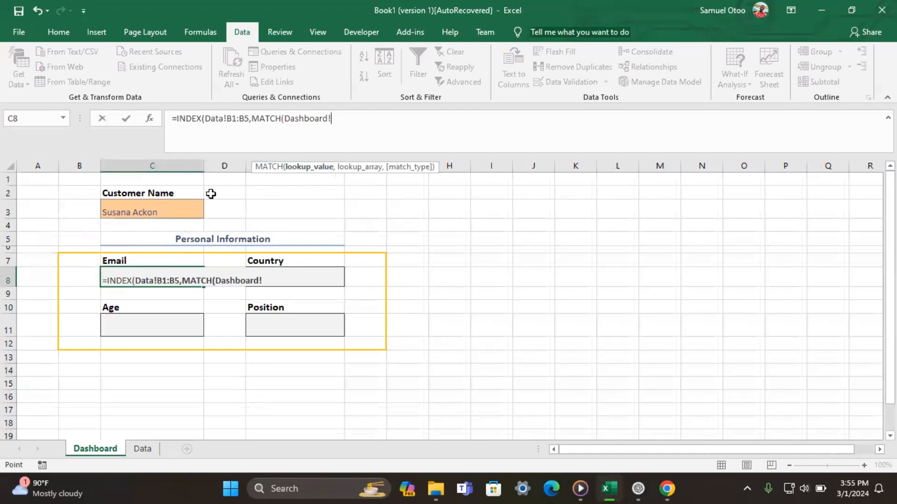
left_click(178, 212)
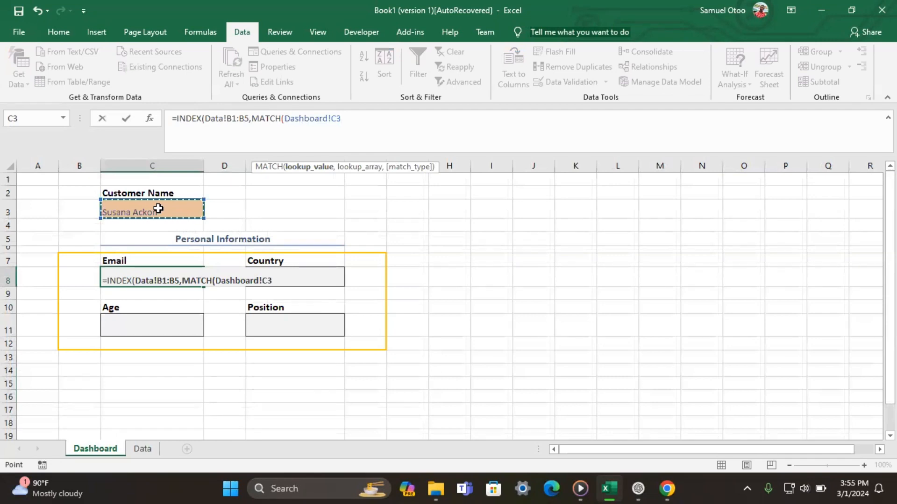
type(",")
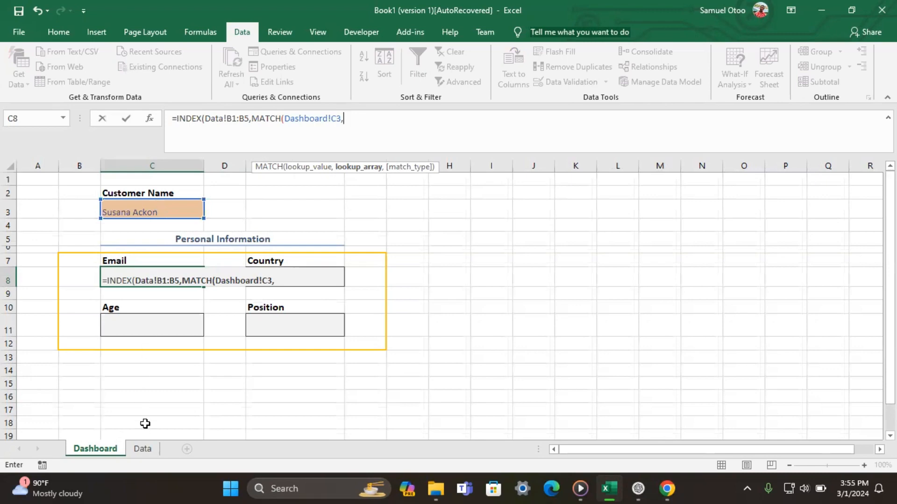
- Use Data!A1:A5 as the MATCH lookup array and complete the formula, accepting the suggested closing parentheses
left_click(144, 448)
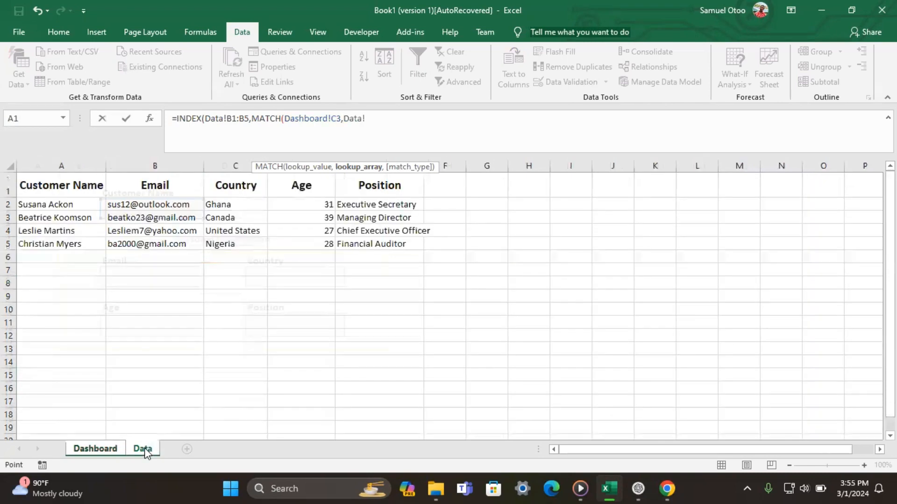
left_click(66, 188)
left_click_drag(67, 187, 61, 240)
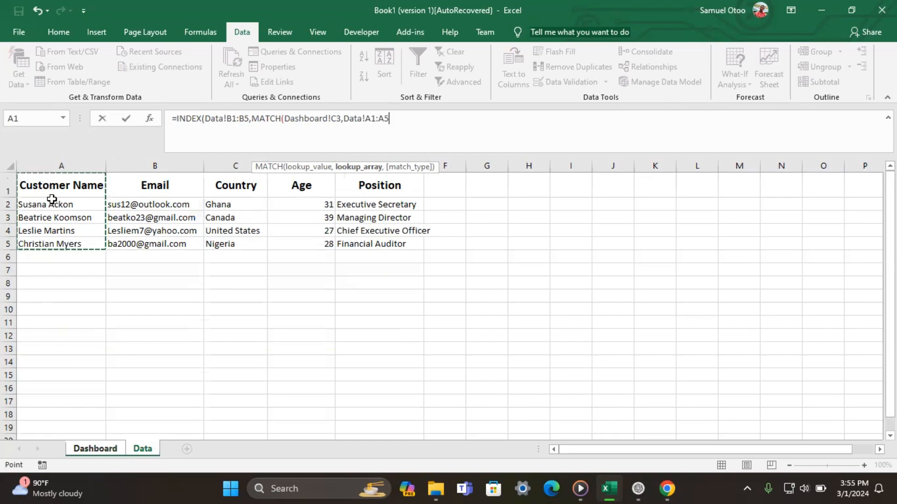
left_click(105, 450)
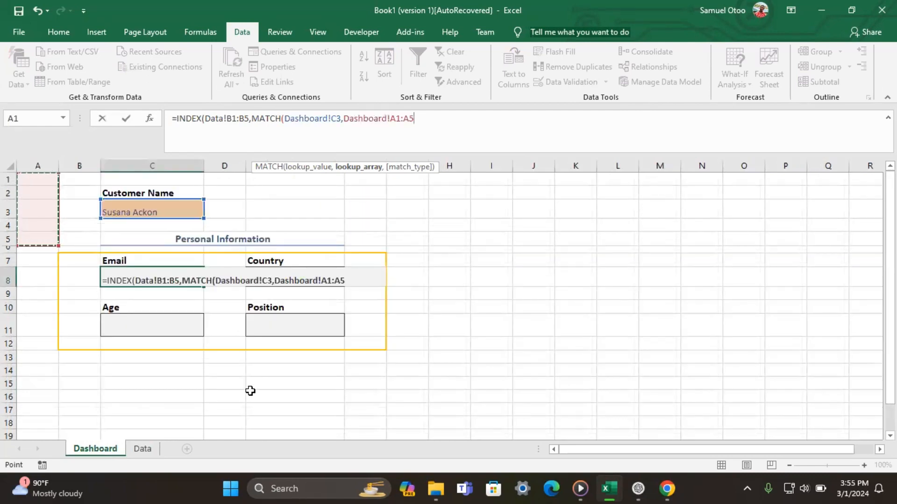
left_click(144, 450)
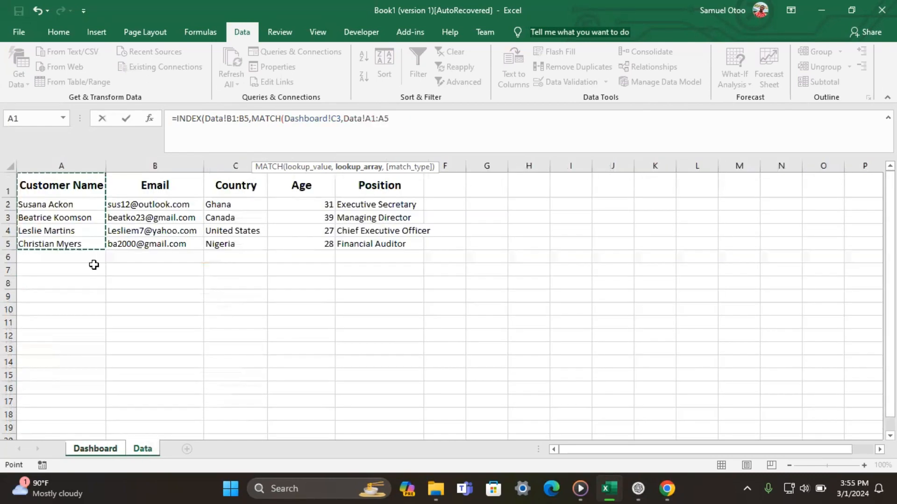
left_click(220, 117)
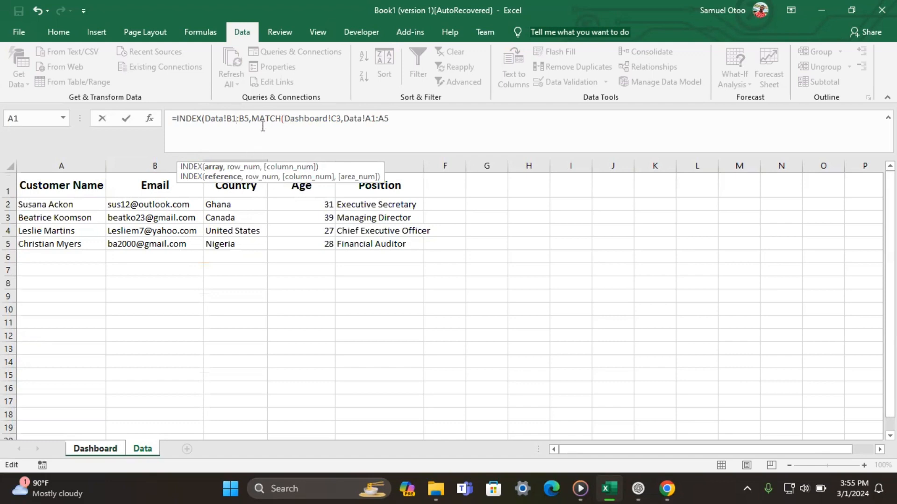
left_click(90, 448)
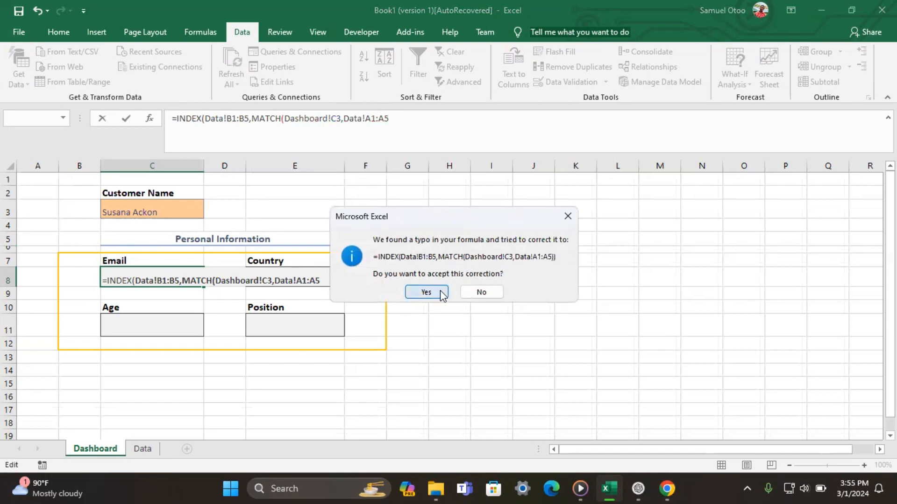
left_click(425, 292)
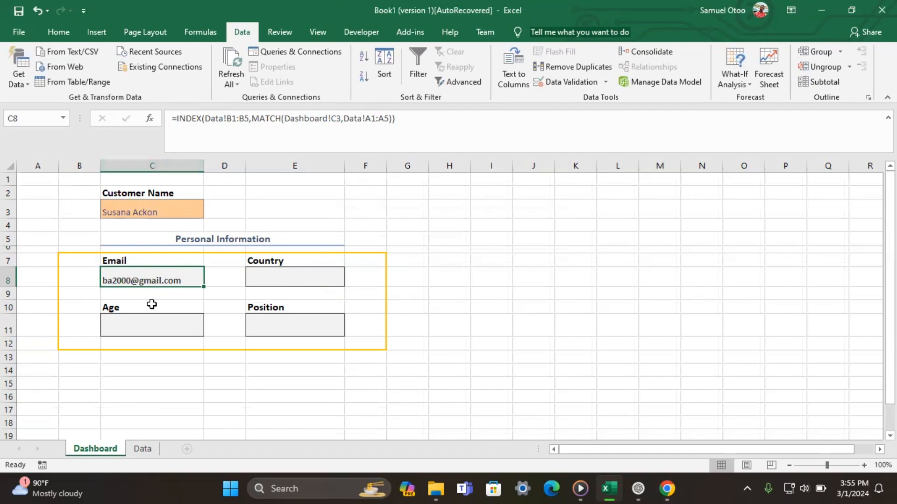
- Compare the Email result with the Data sheet, and choose the second customer from the Customer Name list in Dashboard cell C3
left_click(142, 449)
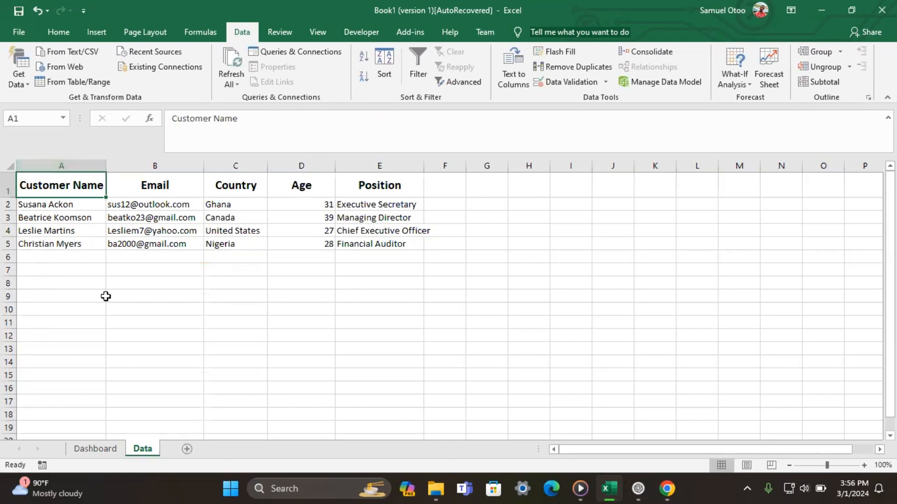
left_click(95, 449)
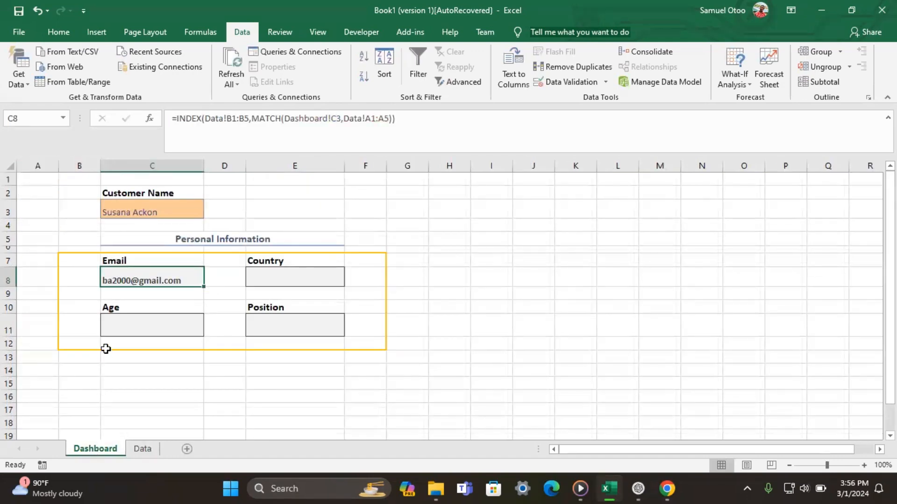
left_click(179, 204)
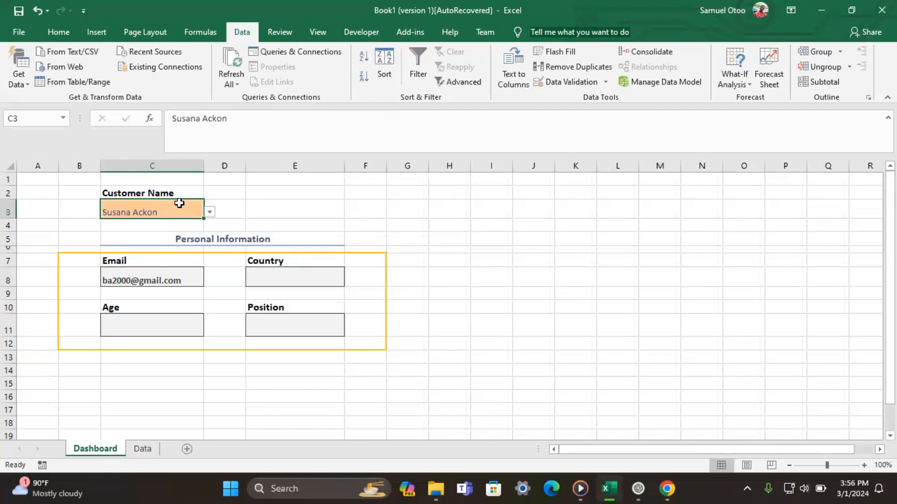
left_click(210, 212)
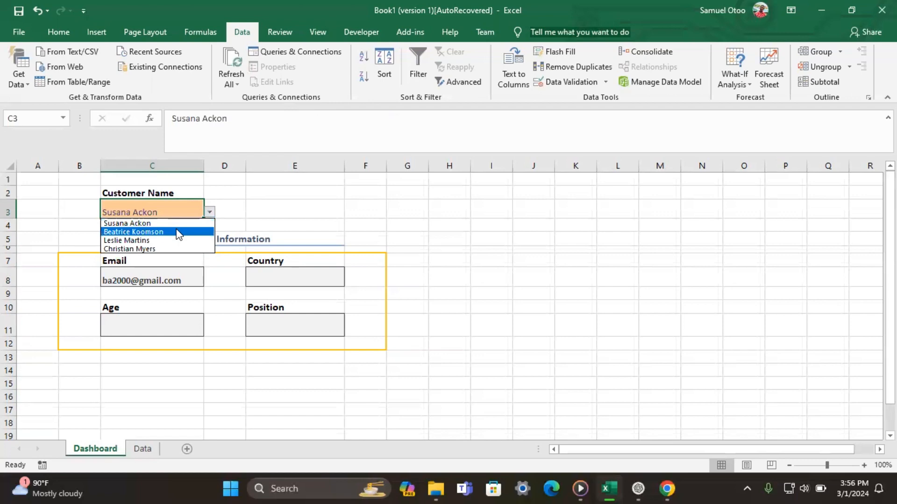
left_click(179, 232)
left_click(215, 212)
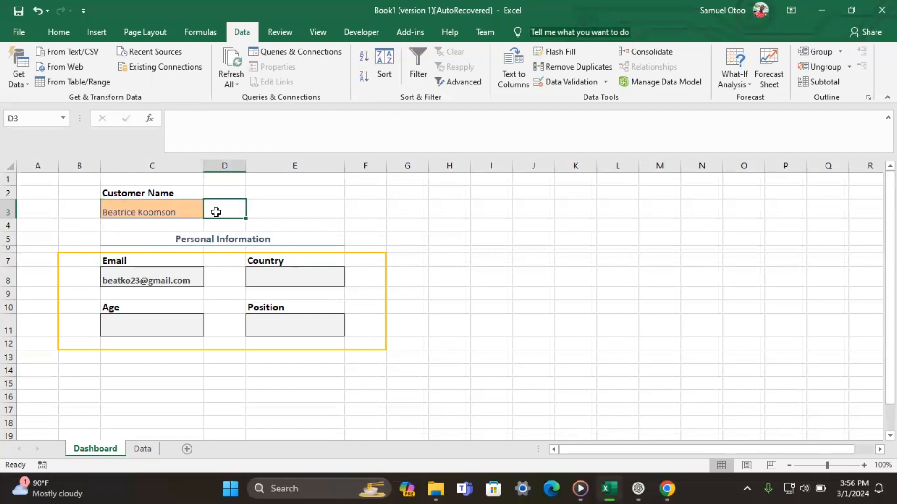
- Choose the third customer from the Customer Name list in C3 to test the email lookup
left_click_drag(199, 213, 206, 211)
left_click(209, 212)
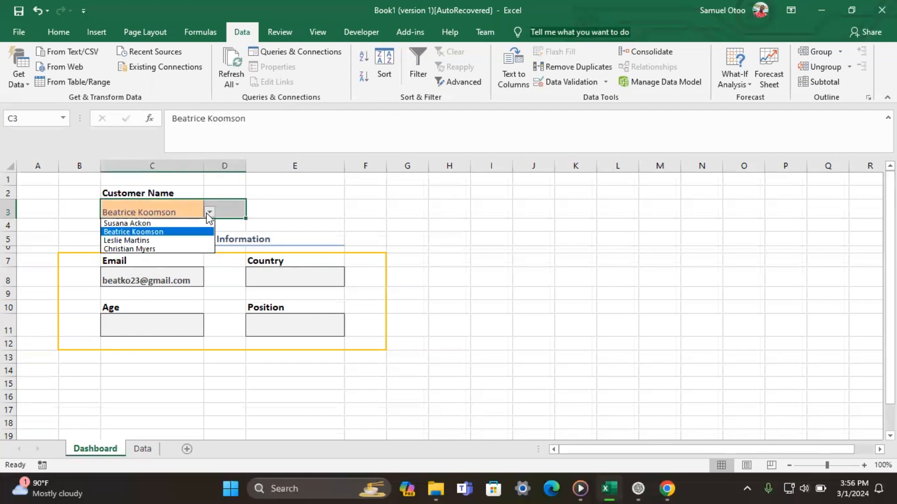
left_click(171, 242)
left_click(328, 212)
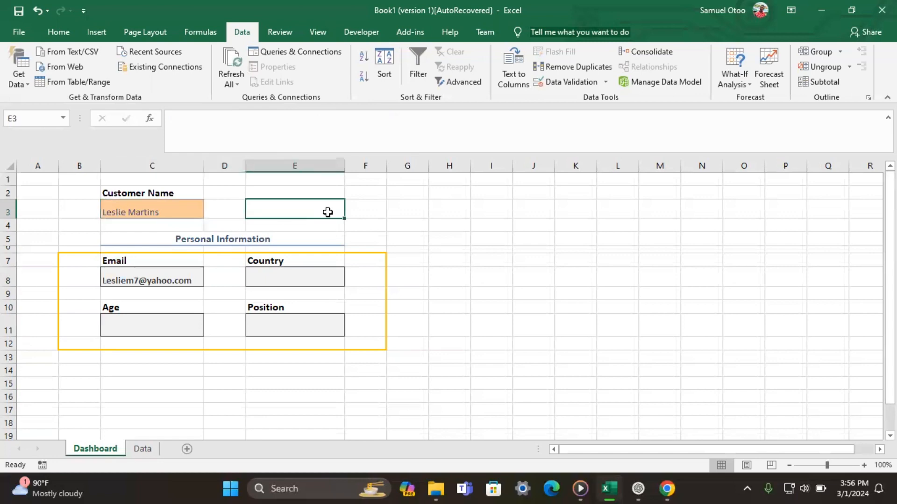
- Start an INDEX formula in the Country cell E8 with the Country column Data!C1:C5 as the array
left_click(307, 277)
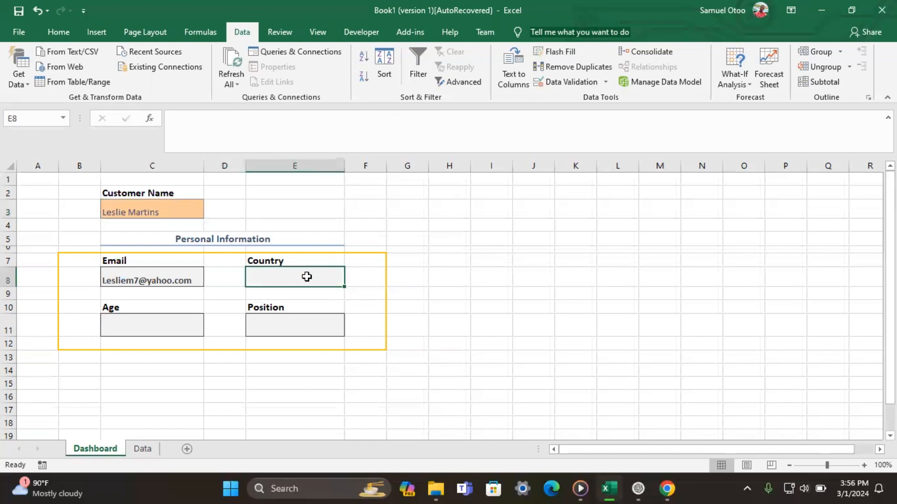
type("=")
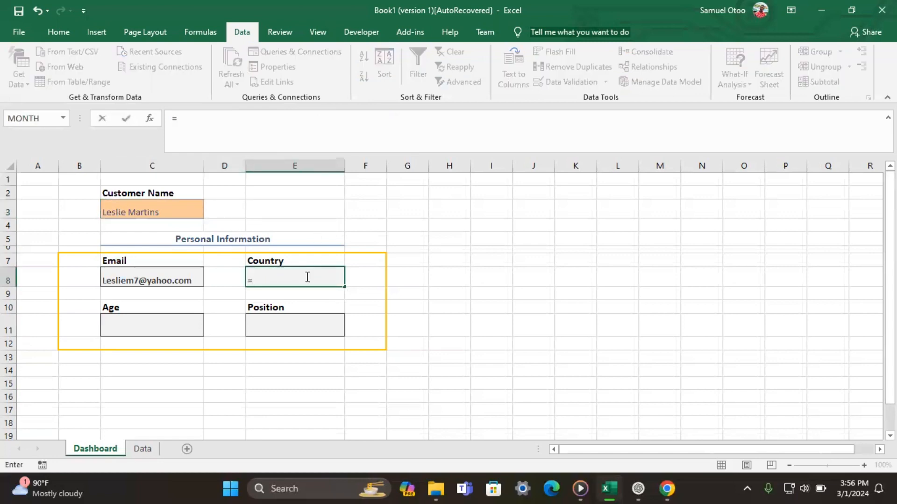
type("inde")
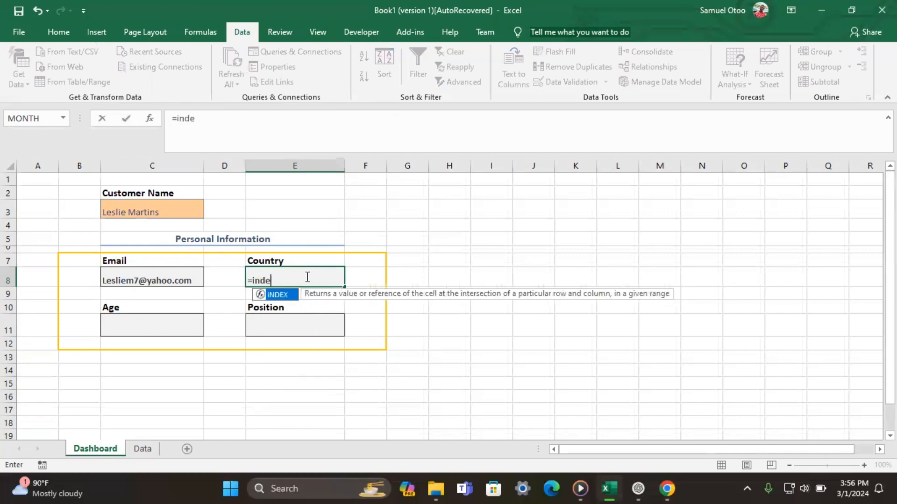
key("Tab")
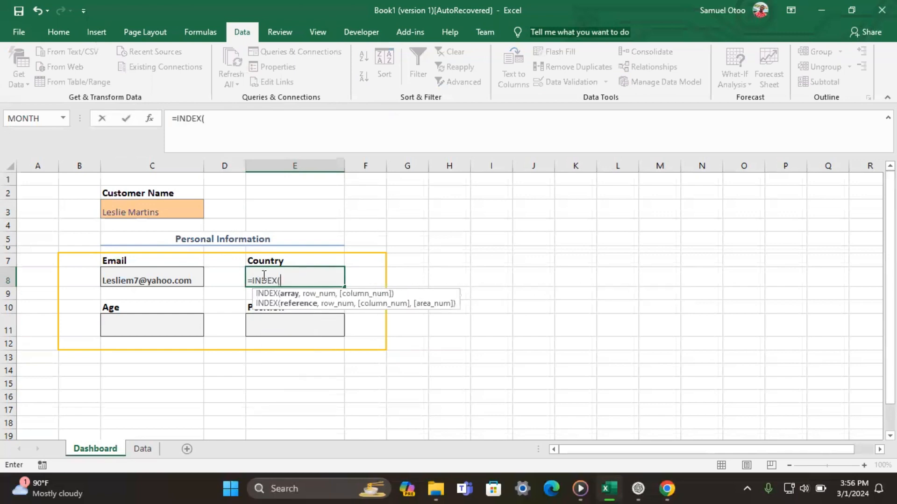
left_click(141, 449)
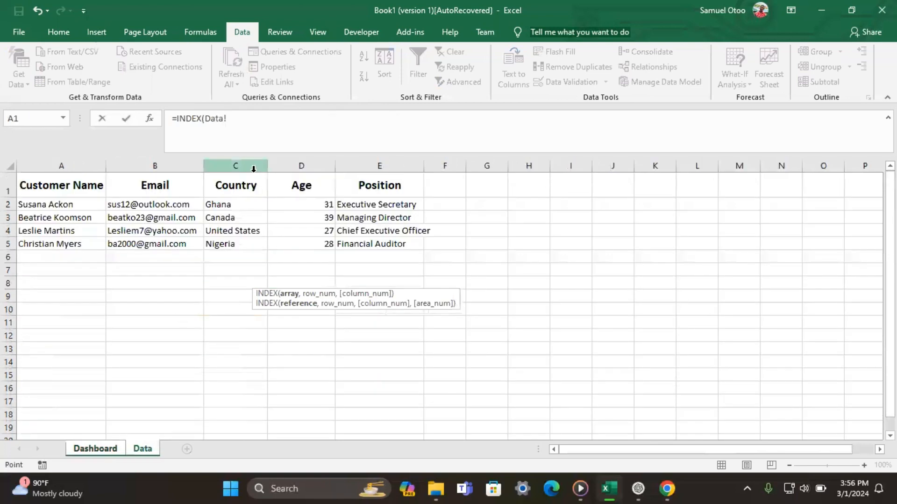
left_click_drag(238, 190, 233, 240)
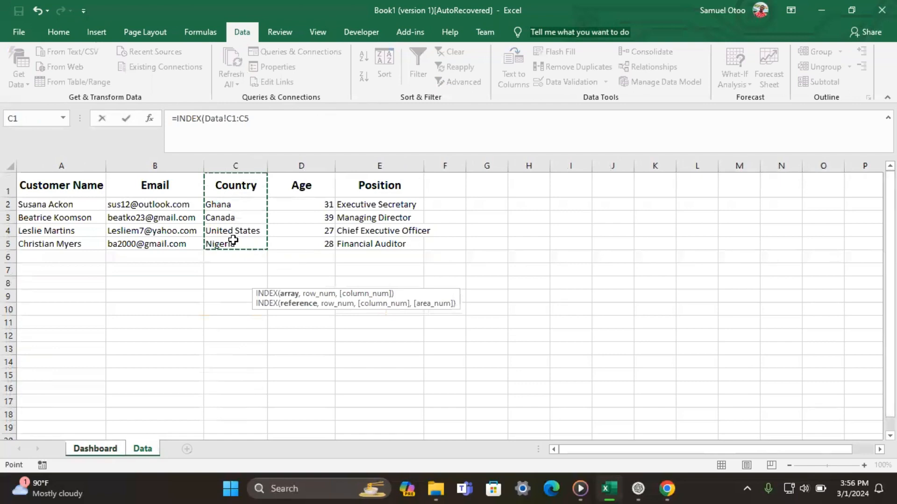
type(",")
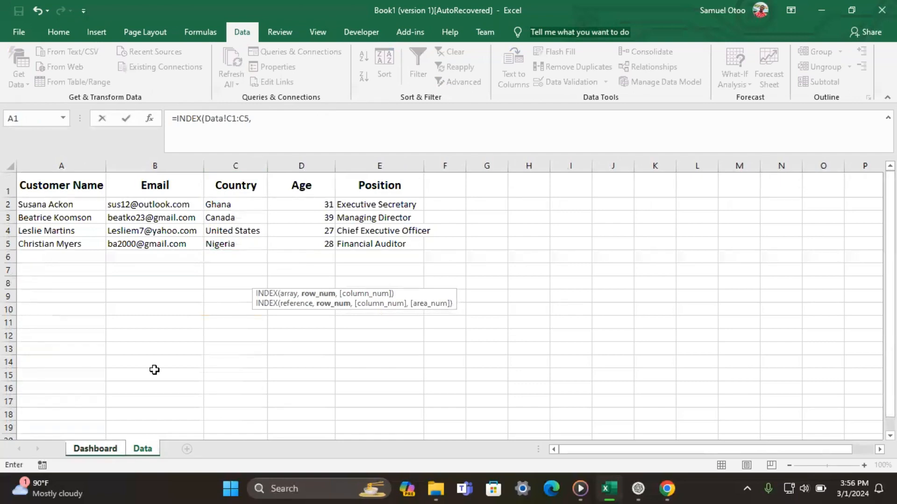
- Return to the Dashboard sheet and remove the stray "Dashboard!" reference from the end of the Country formula
left_click(110, 451)
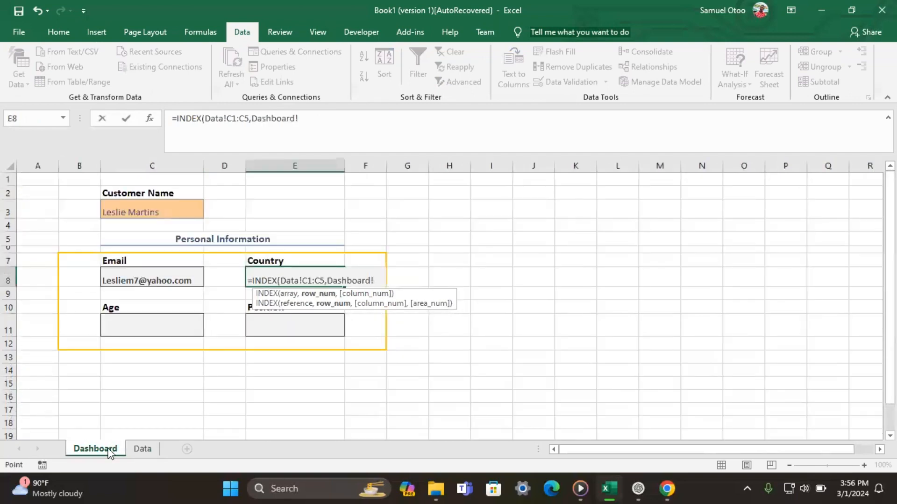
left_click(305, 115)
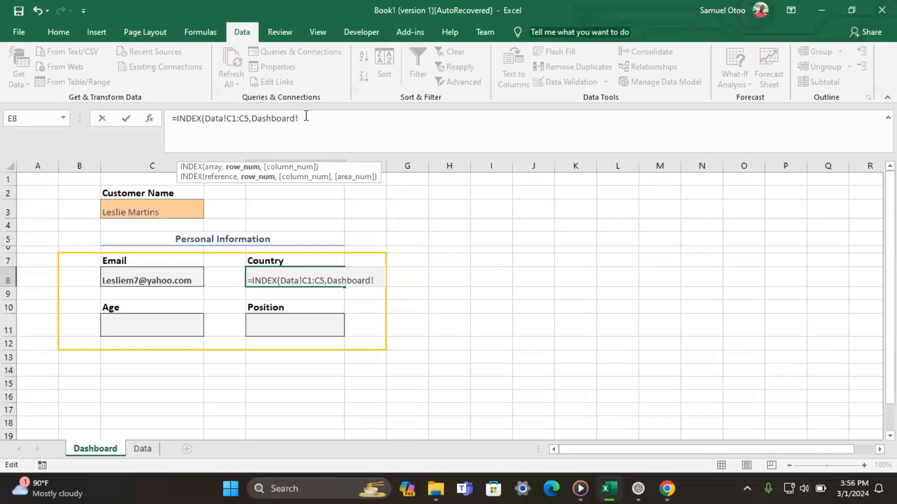
key("BackSpace")
key("BackSpace")
key("BackSpace")
key("BackSpace")
key("BackSpace")
key("BackSpace")
key("BackSpace")
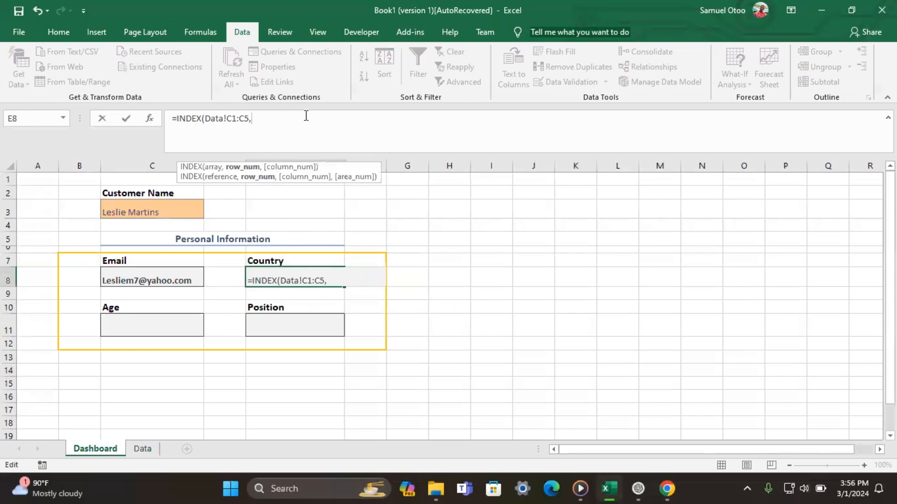
- Nest a MATCH function as the row number of the Country formula, with the Customer Name cell Dashboard!C3 as the lookup value
type("mat")
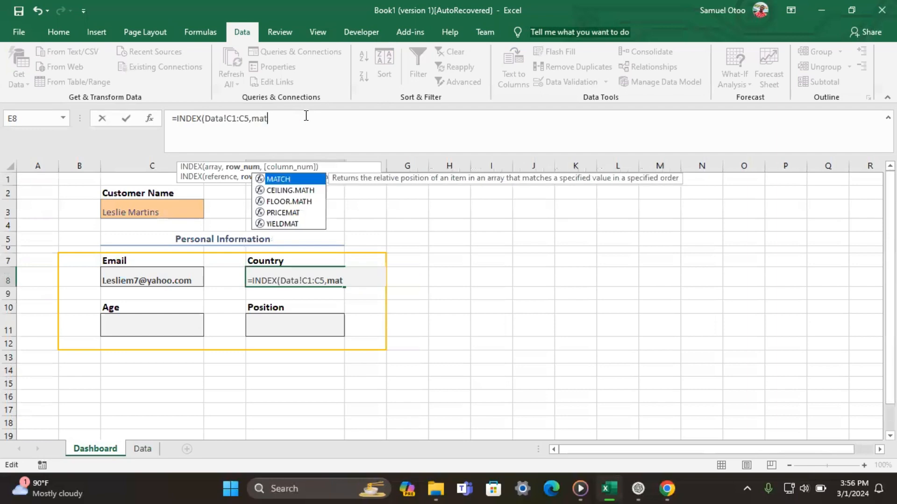
type("ch")
key("Tab")
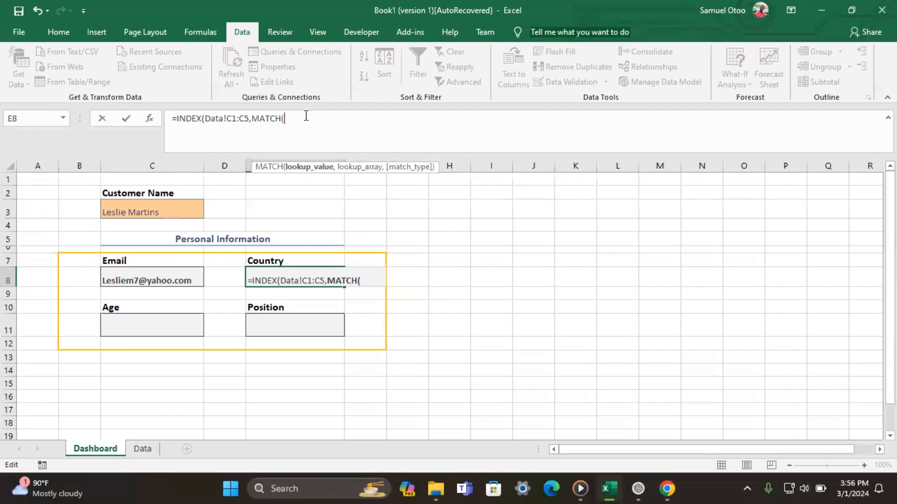
left_click(175, 207)
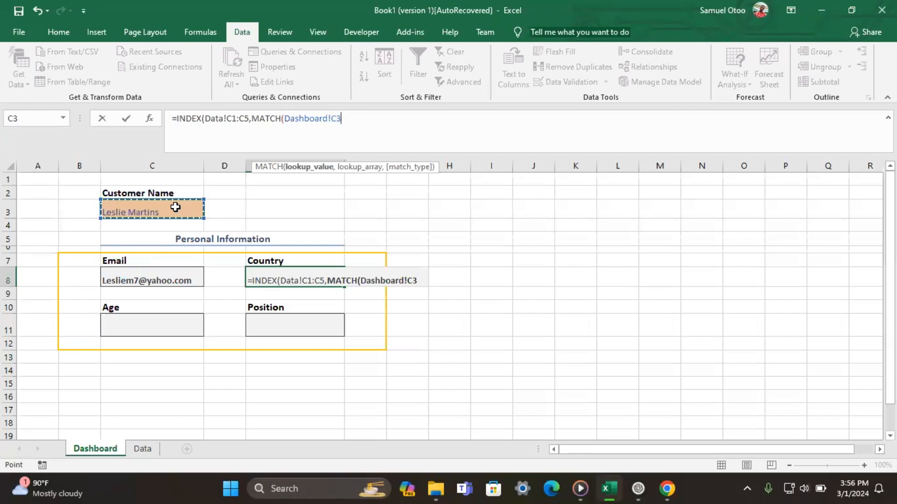
type(",")
- Use Data!A1:A5 as the MATCH lookup array, complete the Country formula with both closing parentheses, and reselect E8 to review it
left_click(136, 452)
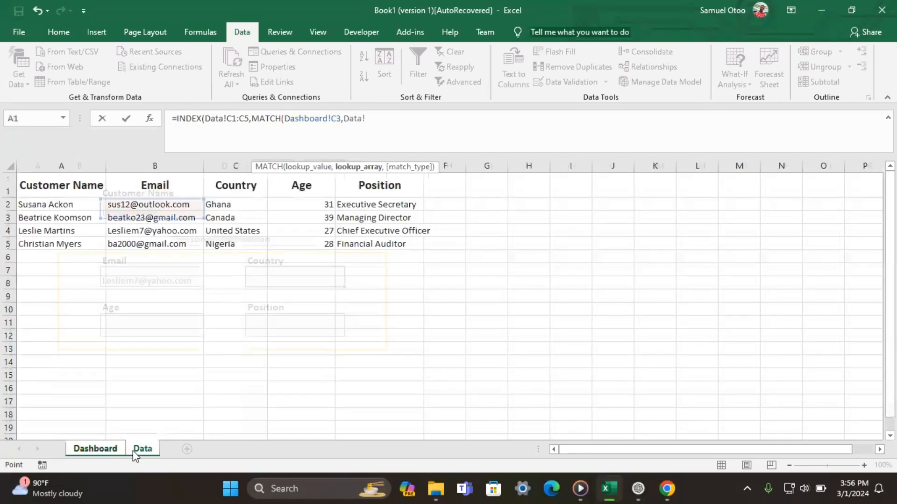
left_click_drag(76, 185, 75, 243)
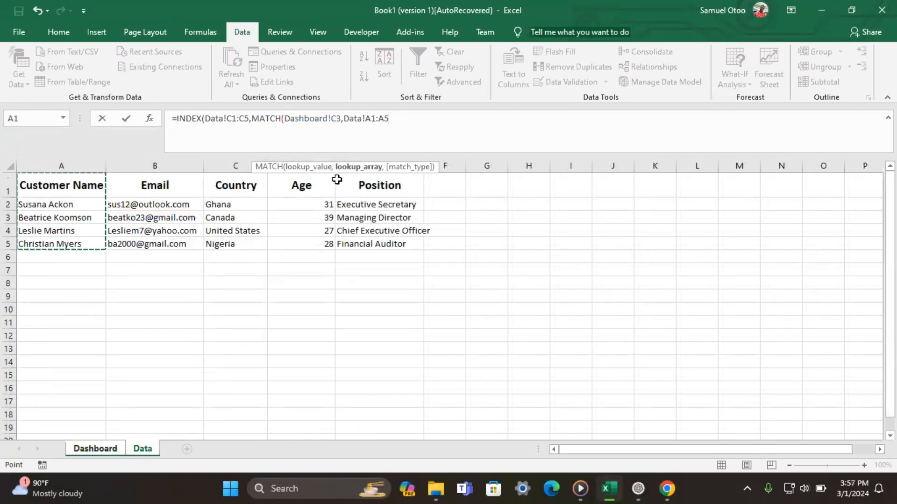
type("))")
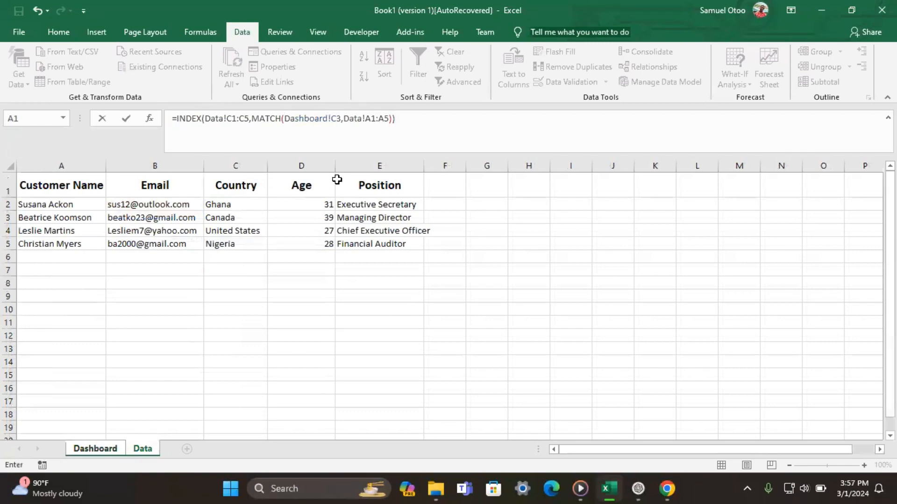
key("Return")
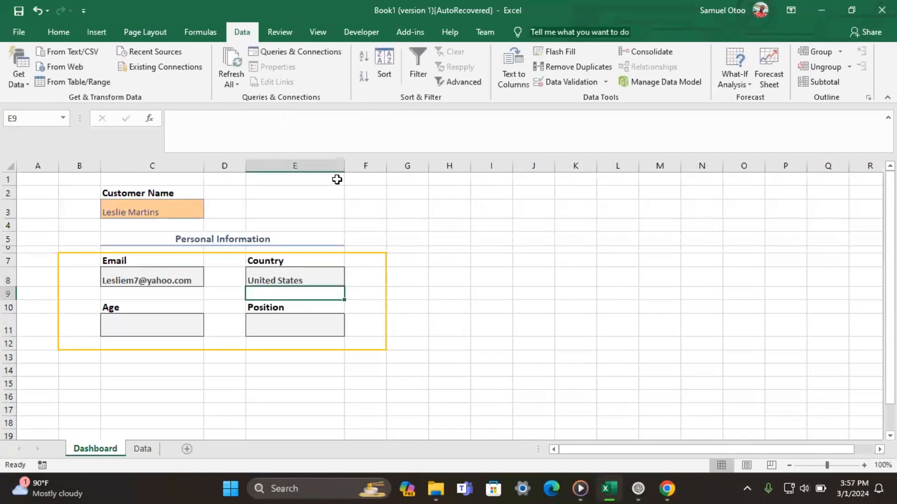
left_click(307, 276)
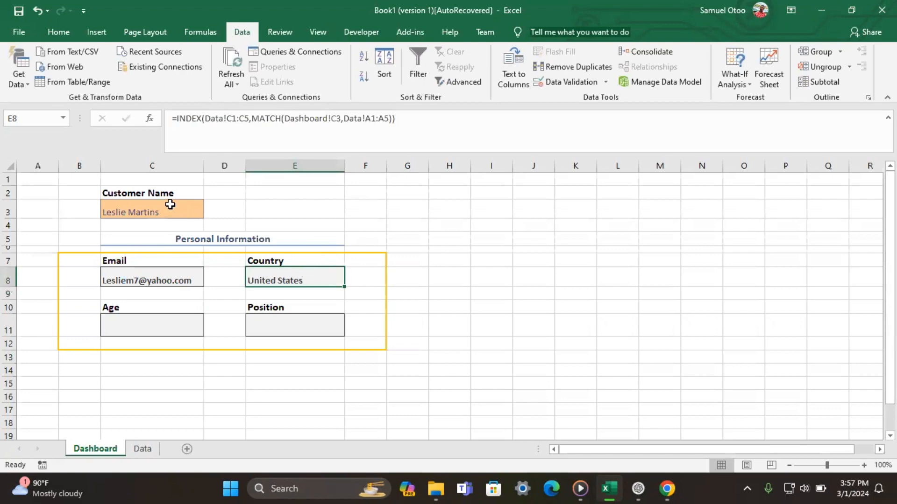
- Start an INDEX formula in the Age cell C11 with the Age column Data!D1:D5 as the array
left_click(161, 324)
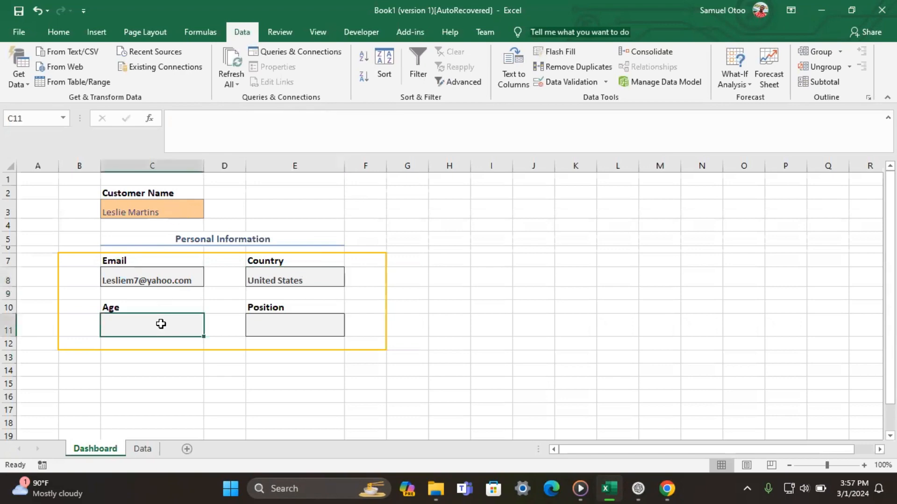
type("=ind")
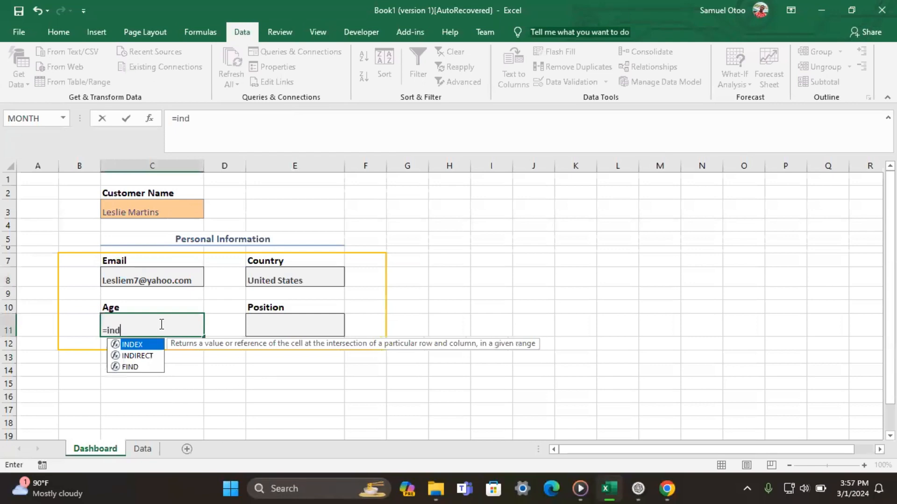
key("Tab")
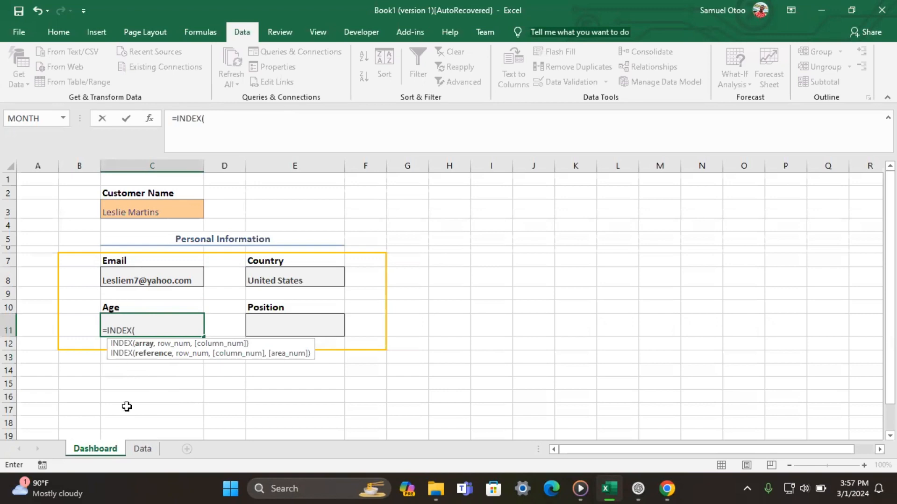
left_click(143, 448)
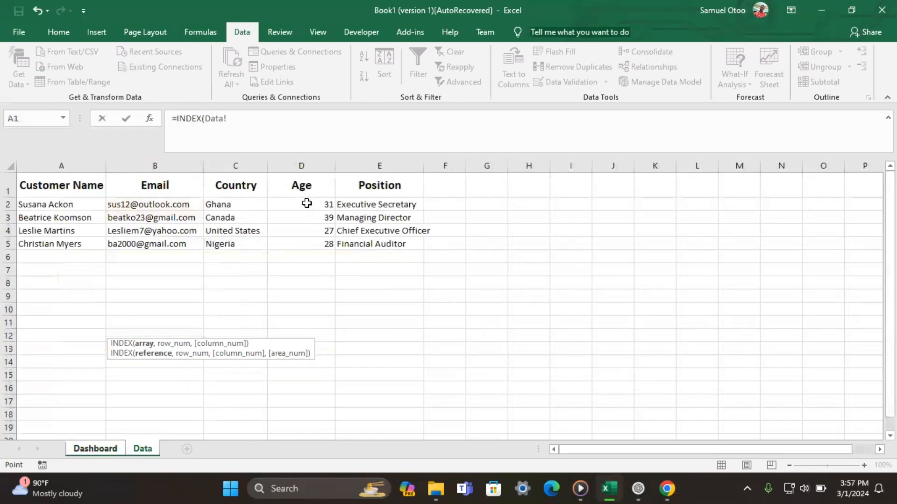
left_click_drag(300, 185, 304, 246)
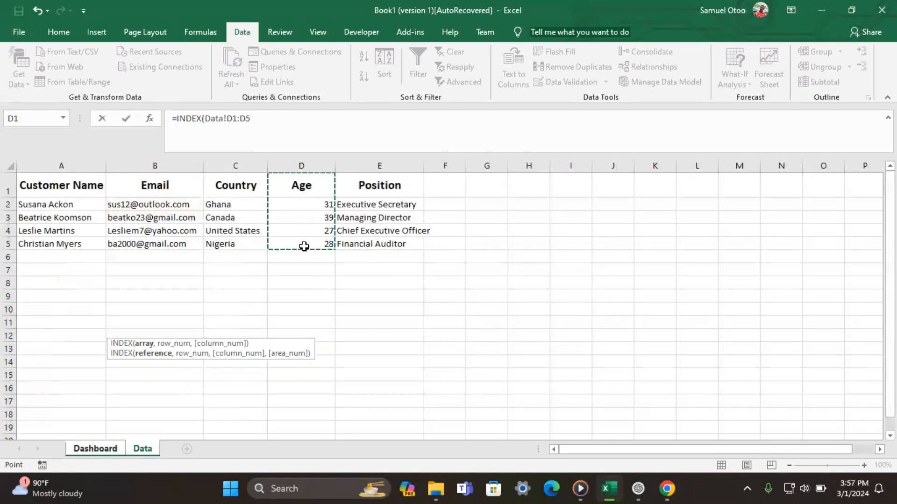
type(",")
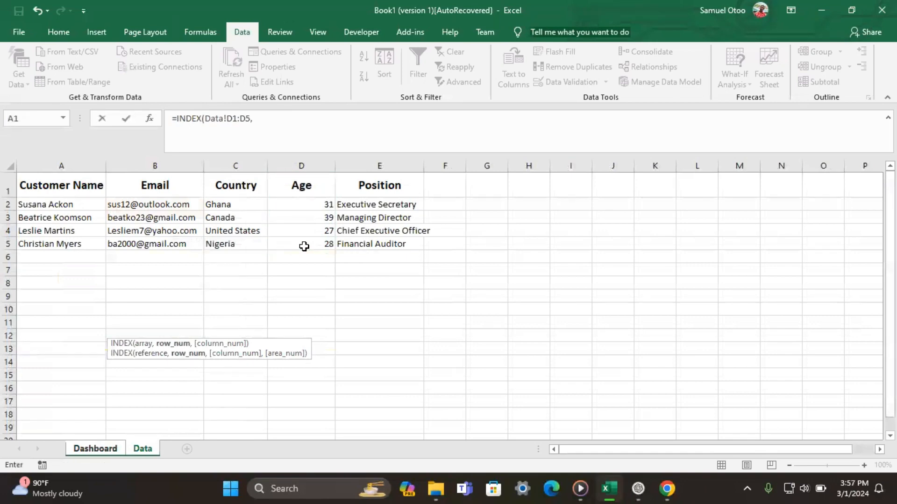
- Nest a MATCH function as the row number of the Age formula, with the Customer Name cell Dashboard!C3 as the lookup value
type("mat")
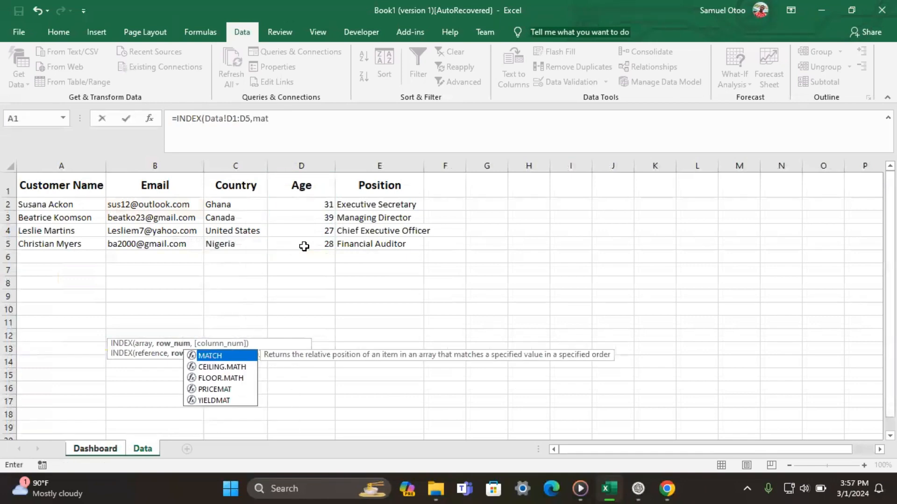
key("Tab")
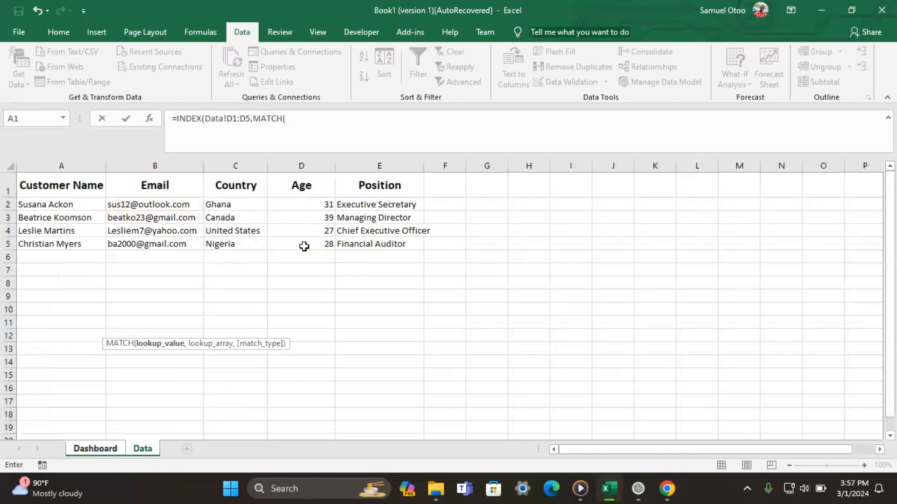
left_click(92, 448)
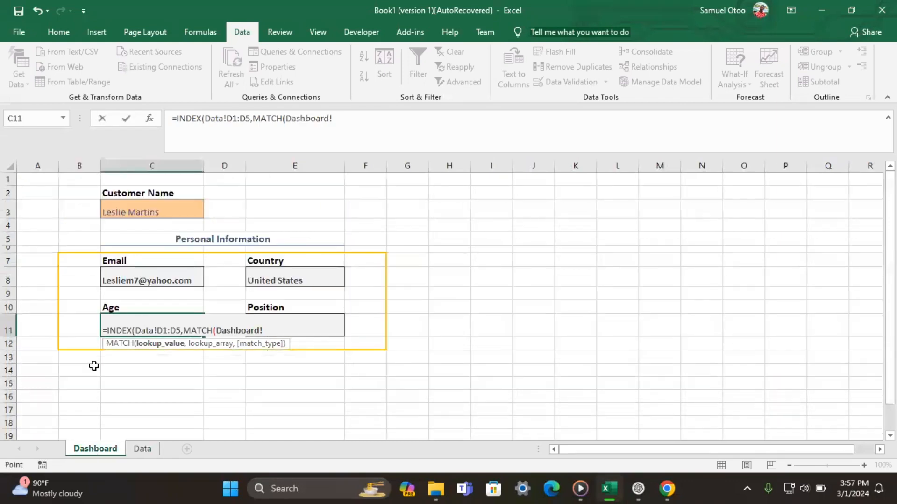
left_click(141, 207)
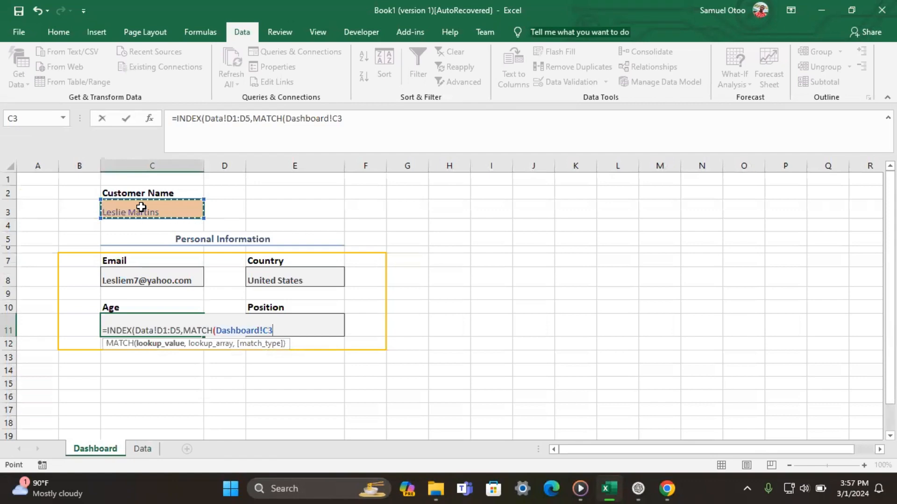
- Complete the Age formula with Data!A1:A5 as the MATCH lookup array, match type 0 (Exact match), and both closing parentheses
type(",")
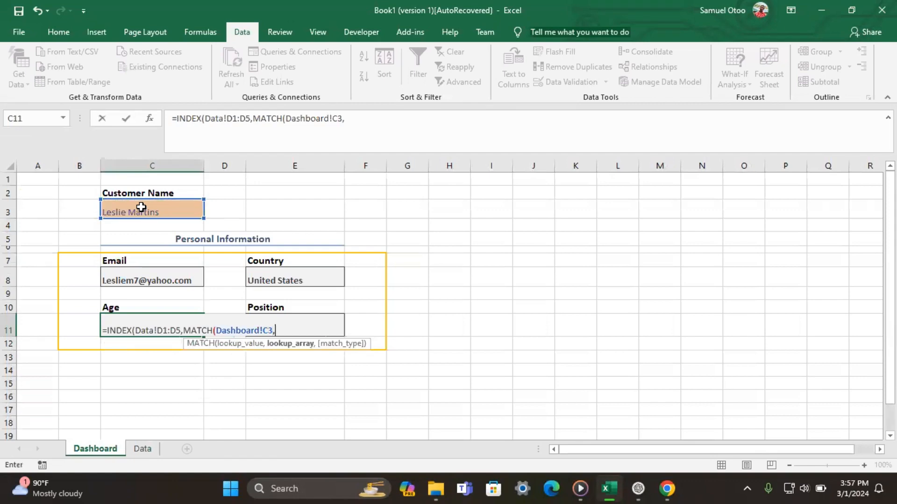
left_click(143, 449)
left_click_drag(54, 183, 58, 242)
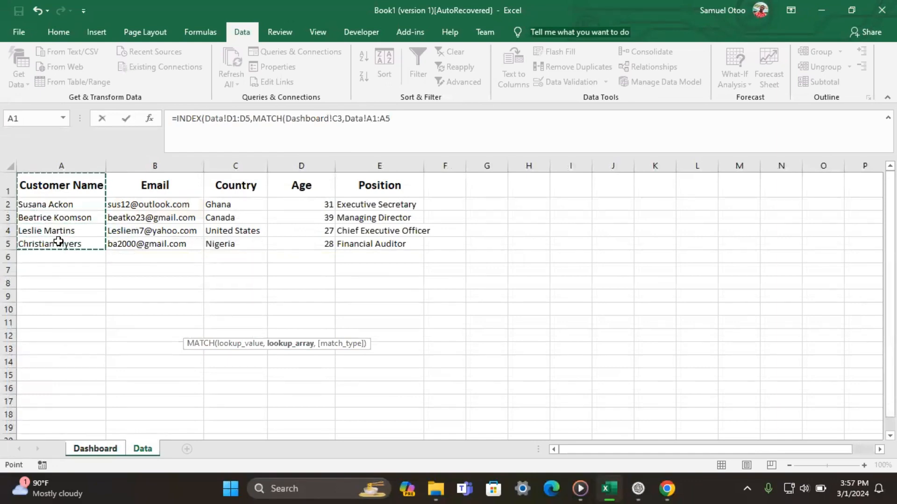
type(",")
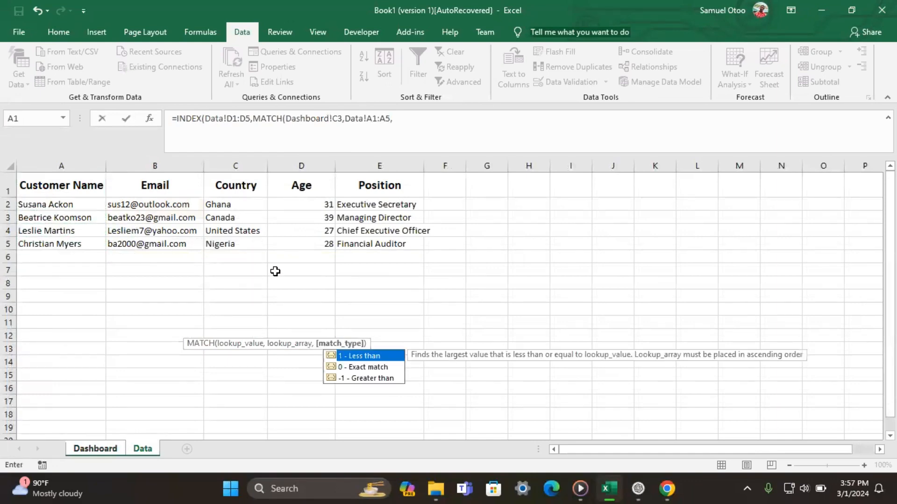
left_click(346, 367)
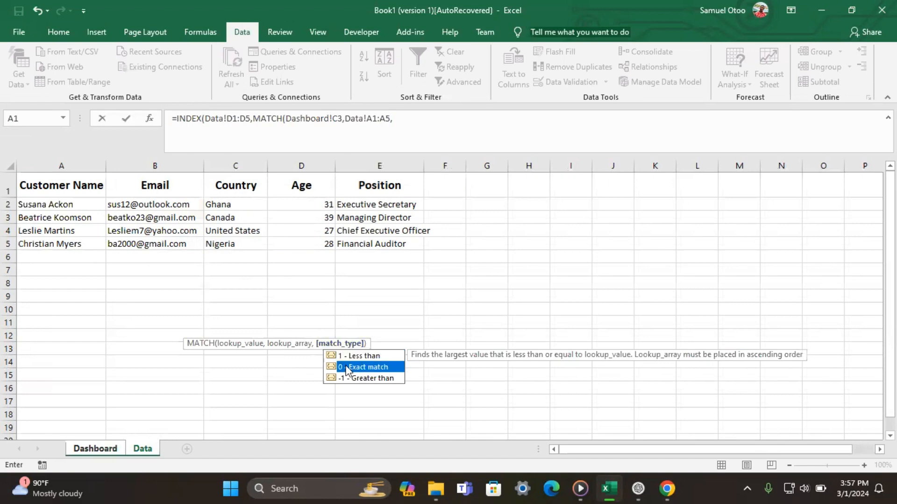
double_click(346, 368)
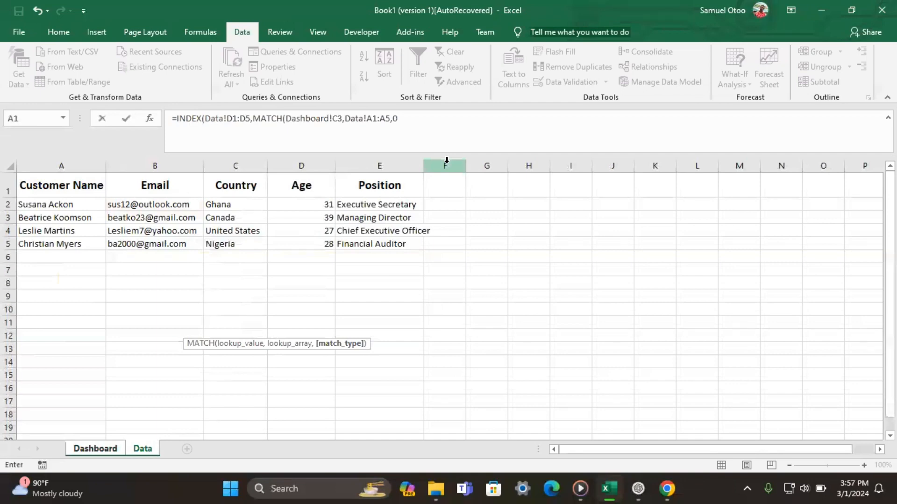
type(")")
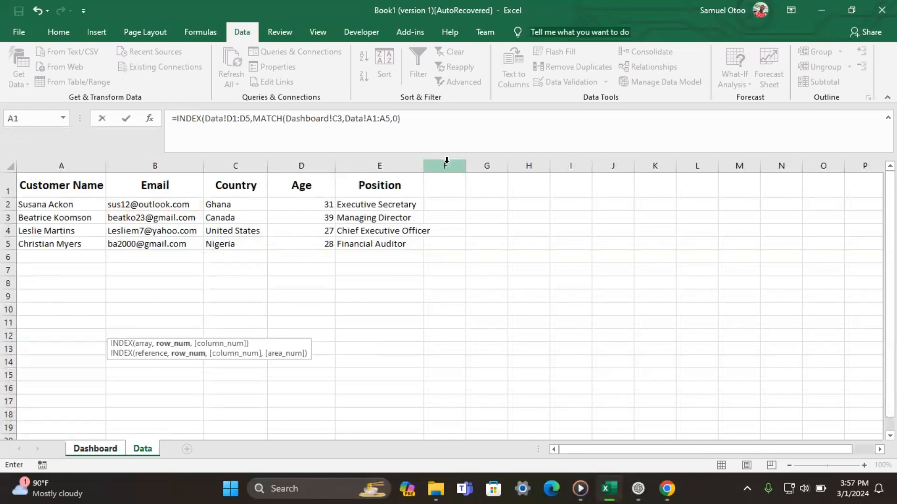
type(")")
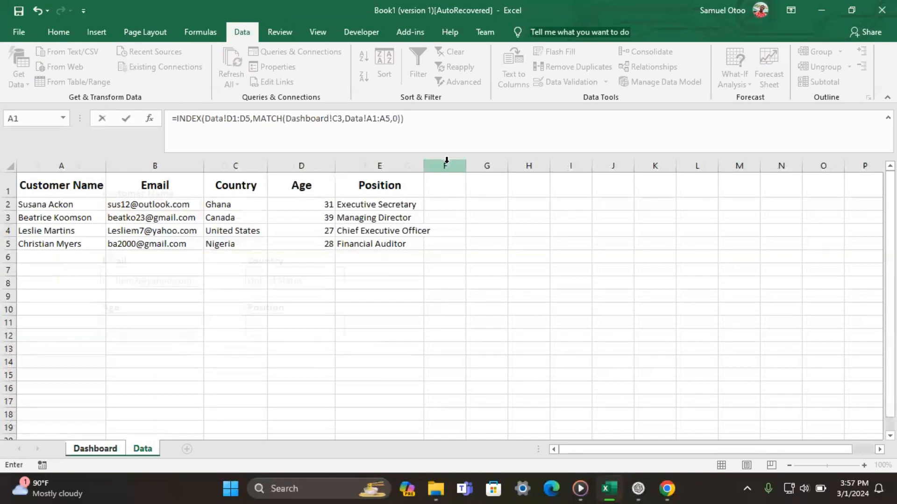
key("Return")
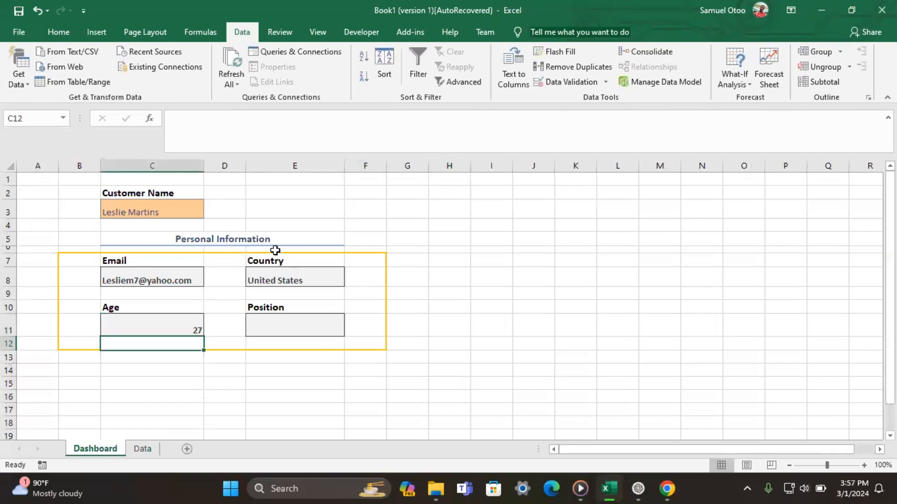
- Add match type 0 (Exact match) to the MATCH function in the Country formula in E8
left_click(276, 274)
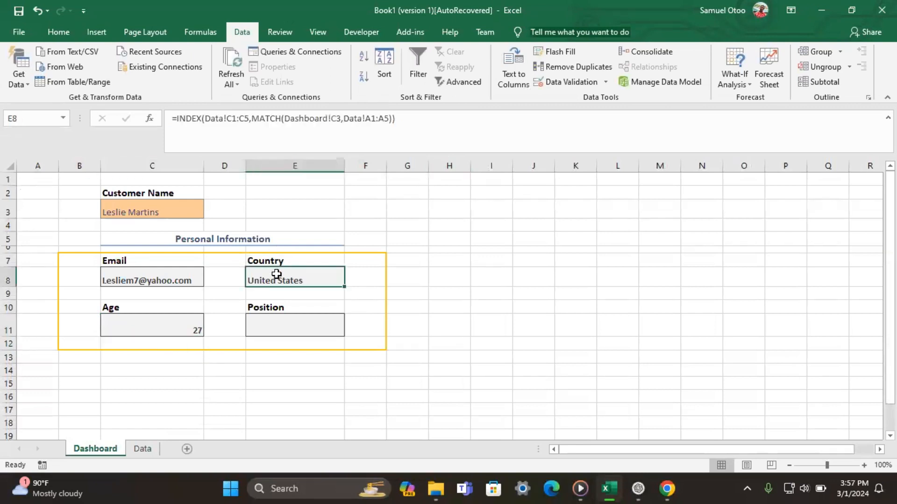
left_click(389, 118)
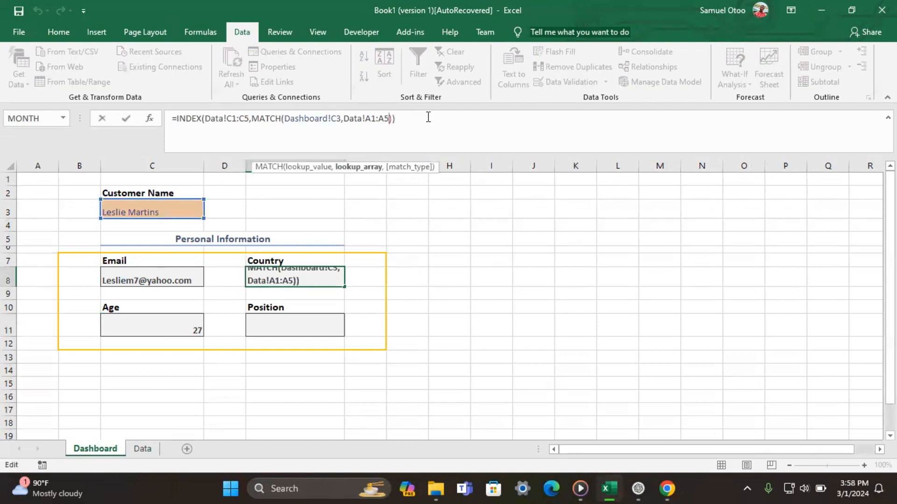
type(",")
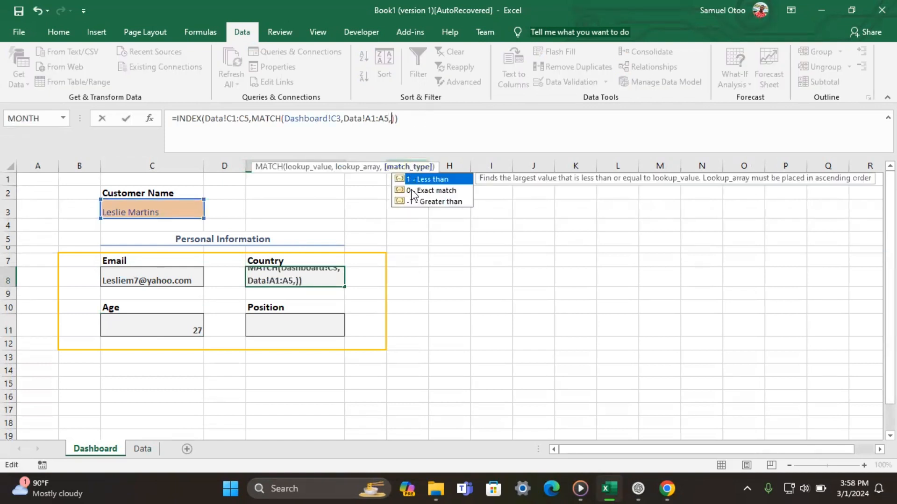
double_click(411, 190)
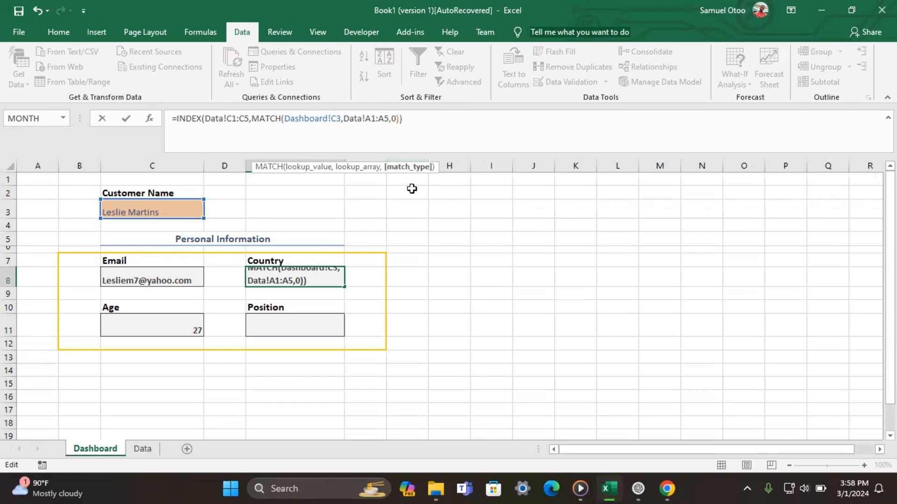
key("Return")
- Add match type 0 (Exact match) to the MATCH function in the Email formula in C8
left_click(189, 275)
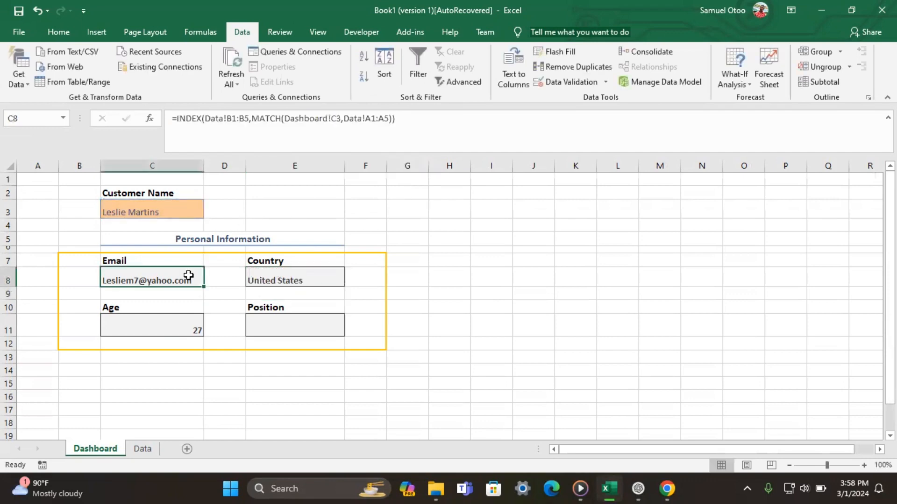
left_click(390, 120)
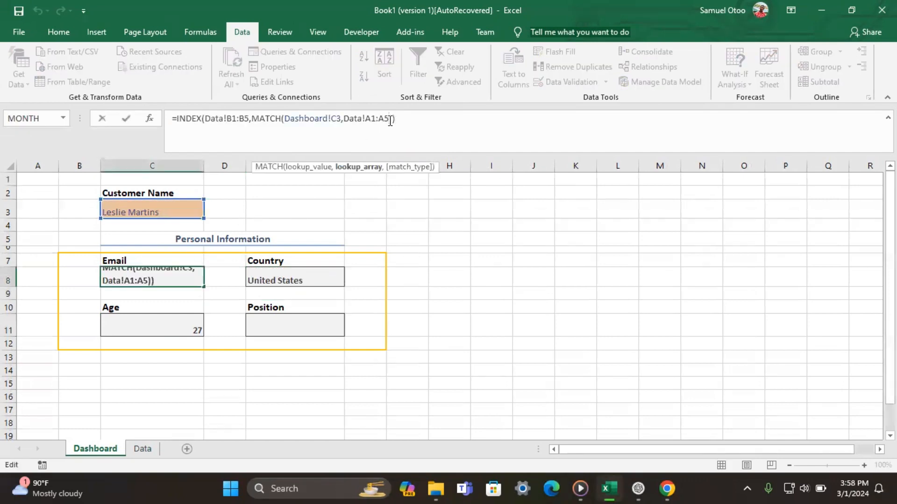
type(",")
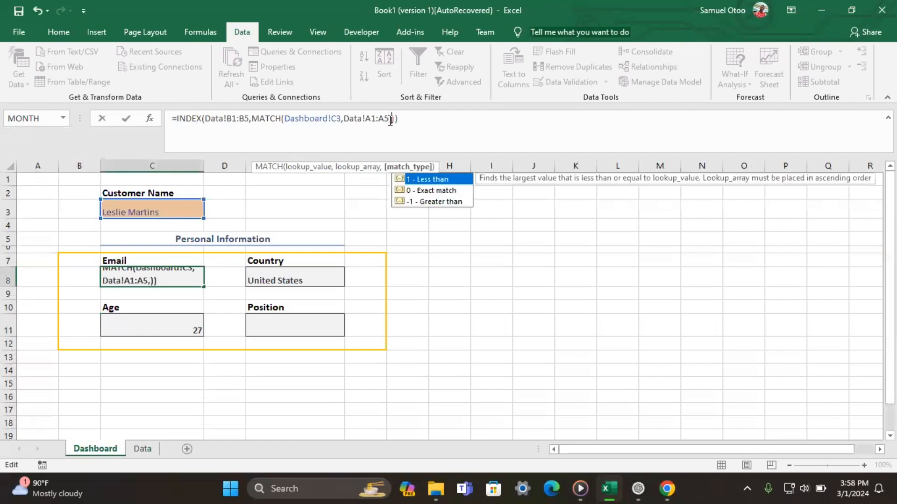
double_click(434, 191)
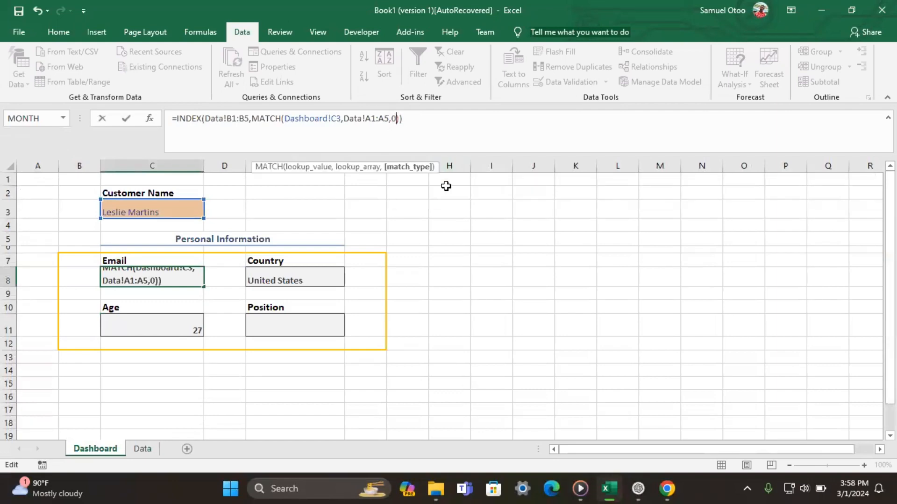
key("Return")
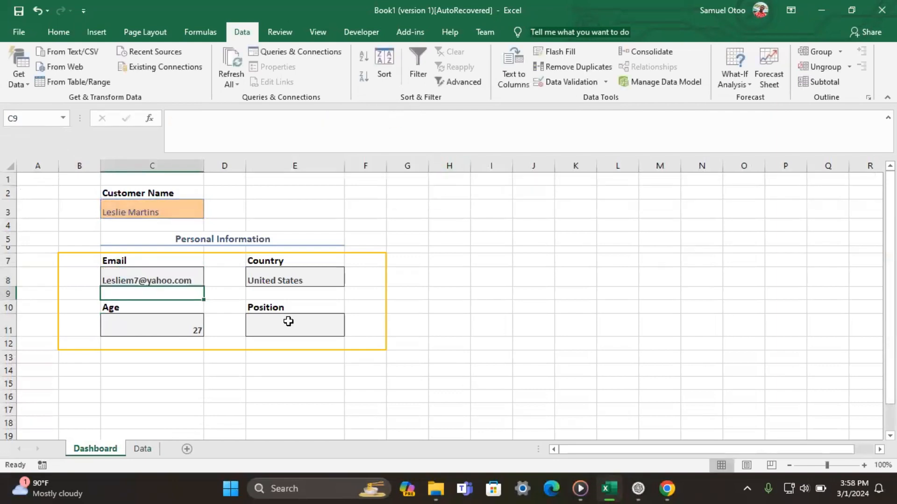
- Start an INDEX formula in the Position cell E11 with the Position column Data!E1:E5 as the array
left_click(181, 323)
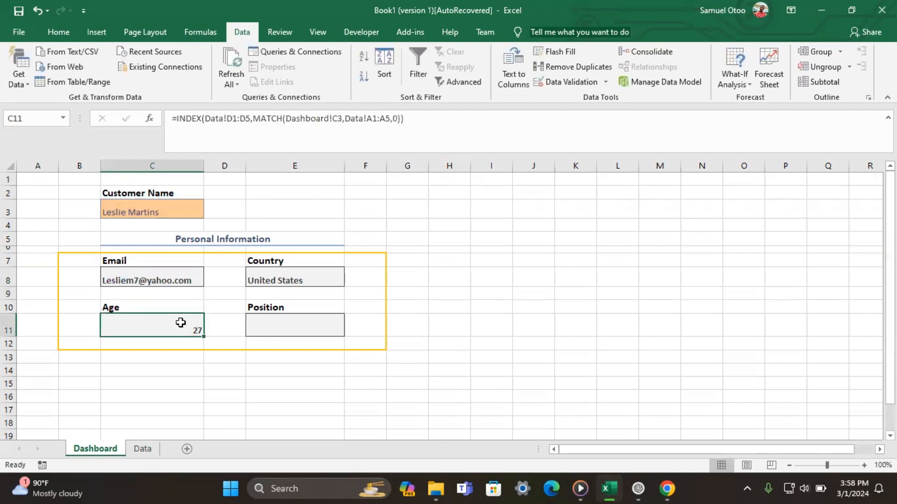
left_click(276, 324)
type("=")
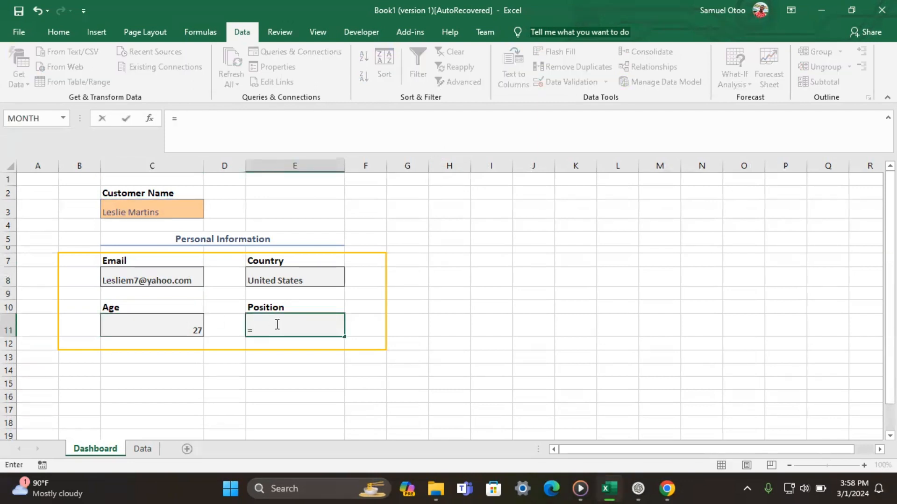
type("inde")
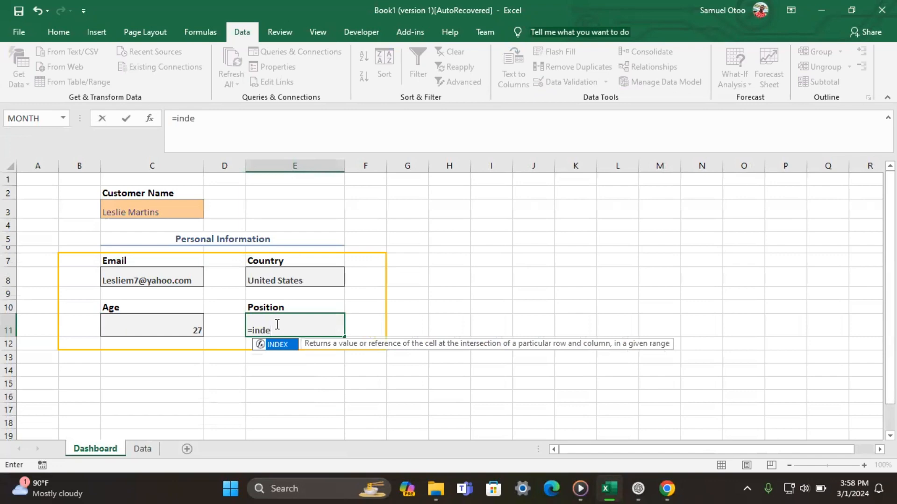
key("Tab")
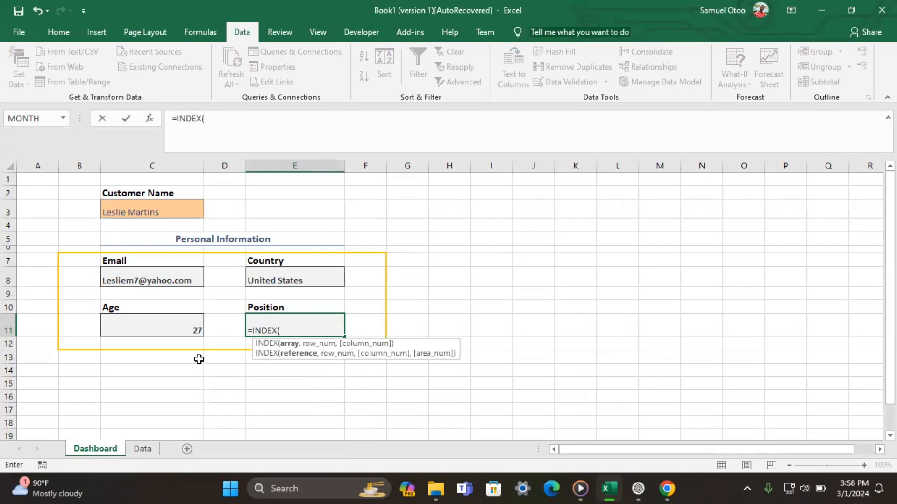
left_click(154, 445)
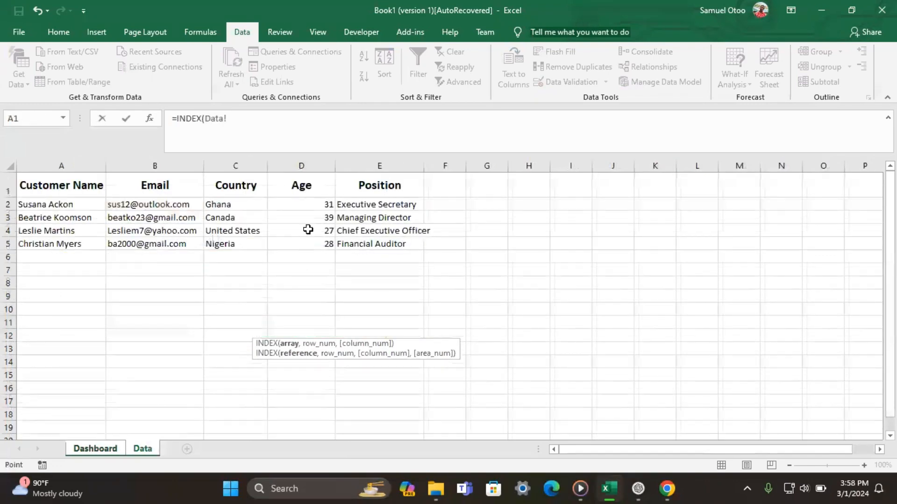
left_click_drag(353, 187, 354, 245)
type(",")
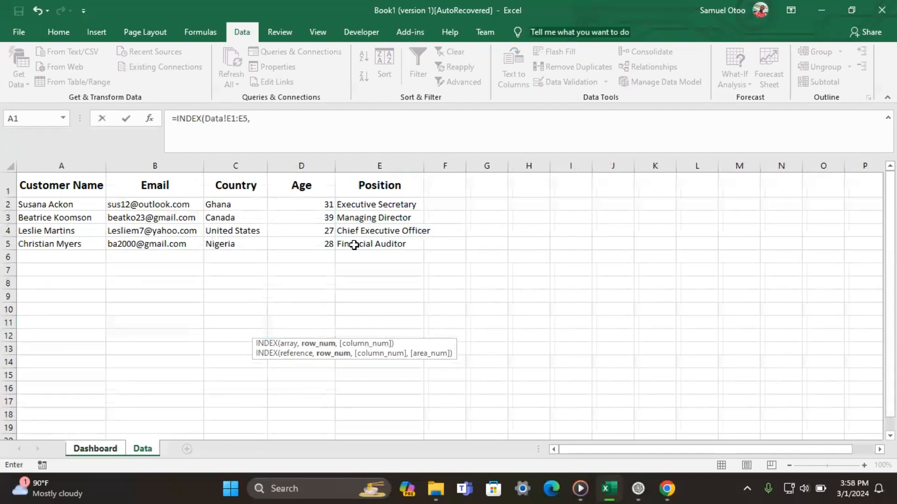
- Nest a MATCH function as the row number of the Position formula, with the Customer Name cell Dashboard!C3 as the lookup value
type("match")
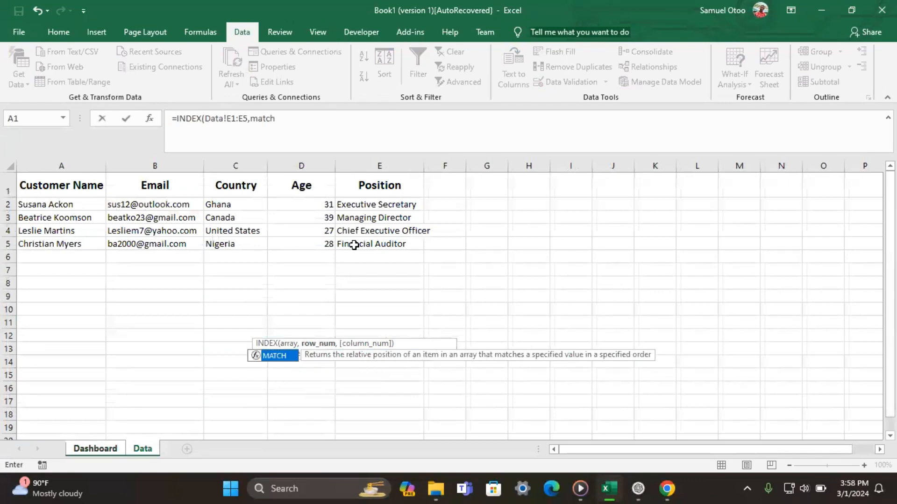
type("(")
left_click(92, 449)
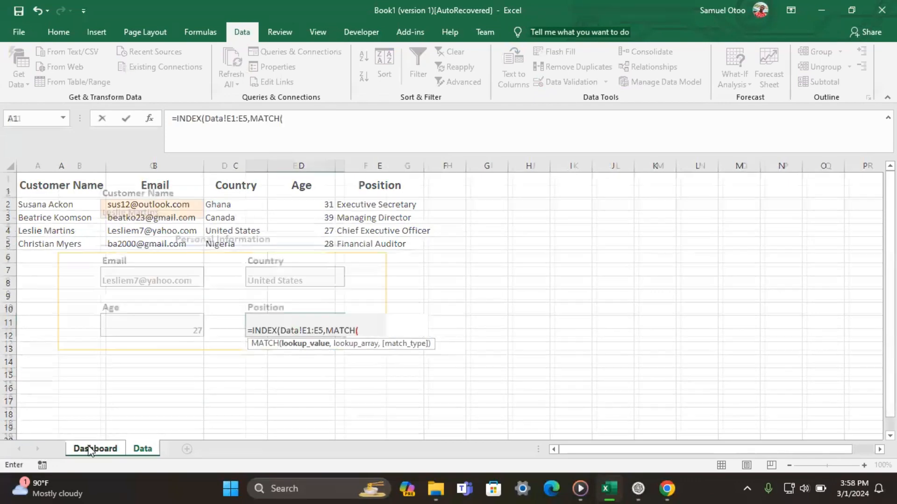
left_click(153, 206)
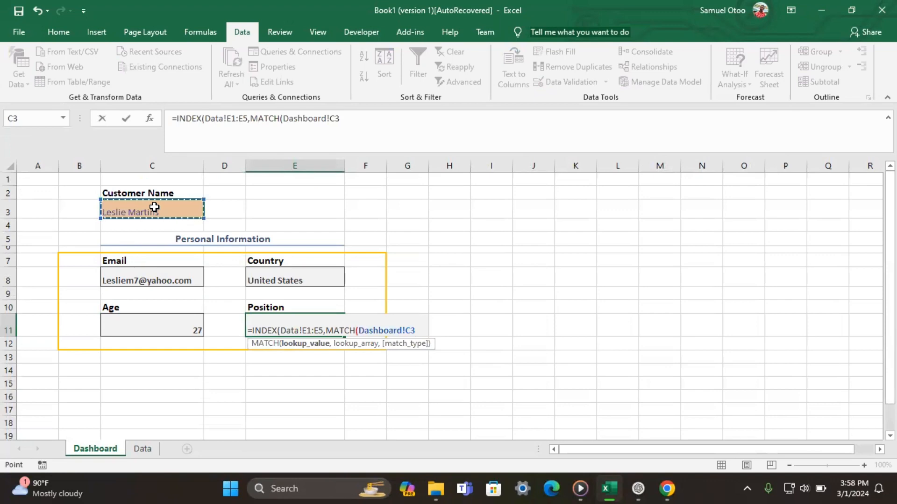
type(",")
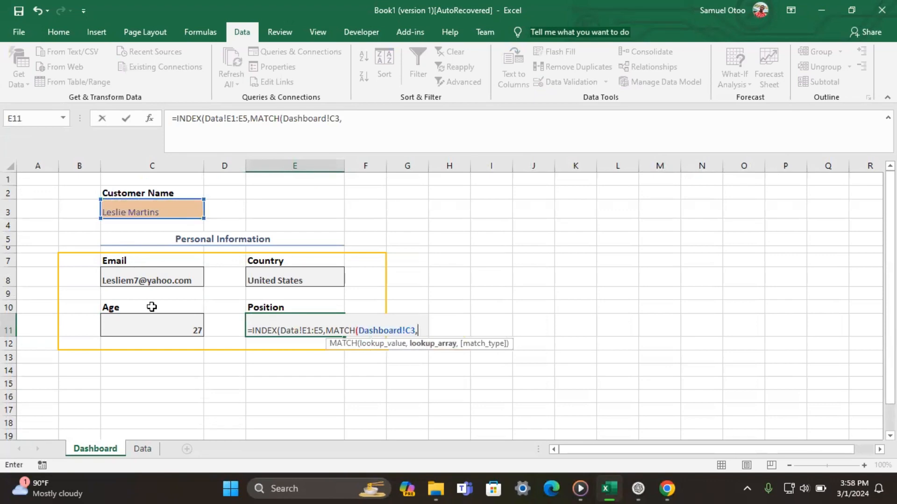
- Complete the Position formula with Data!A1:A5 as the MATCH lookup array, match type 0, and both closing parentheses
left_click(140, 448)
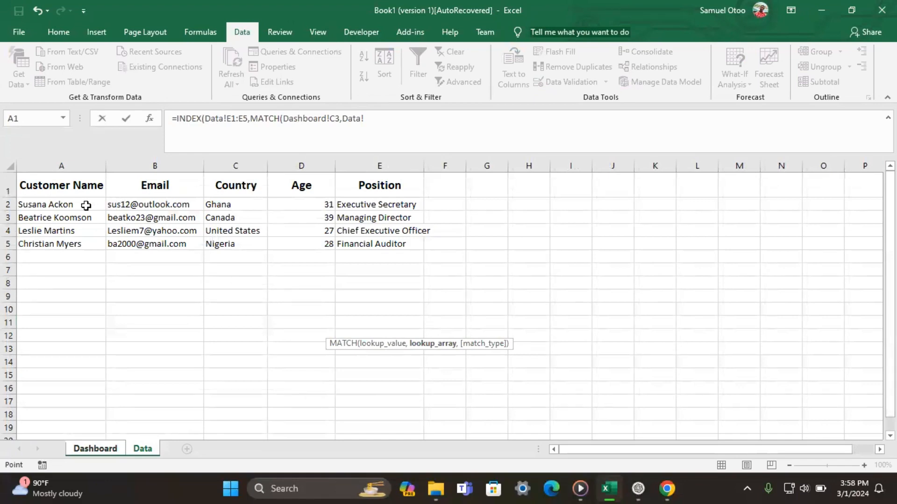
left_click_drag(62, 189, 70, 246)
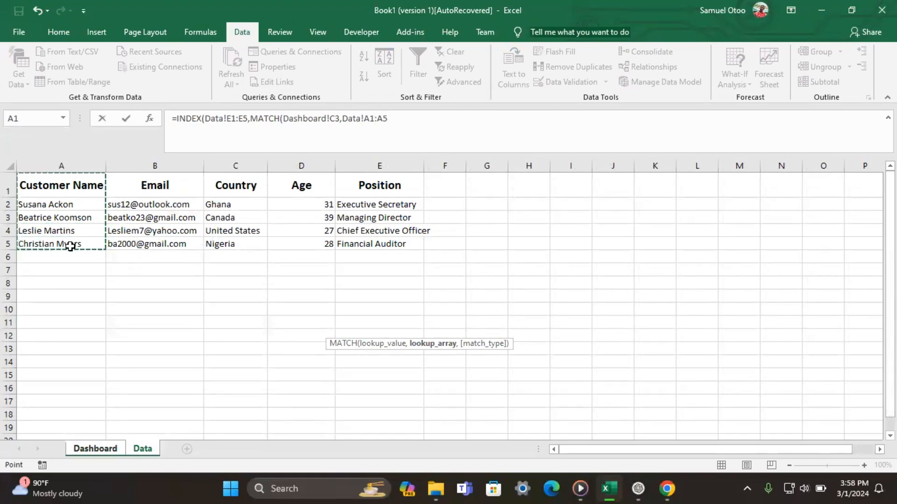
type(",")
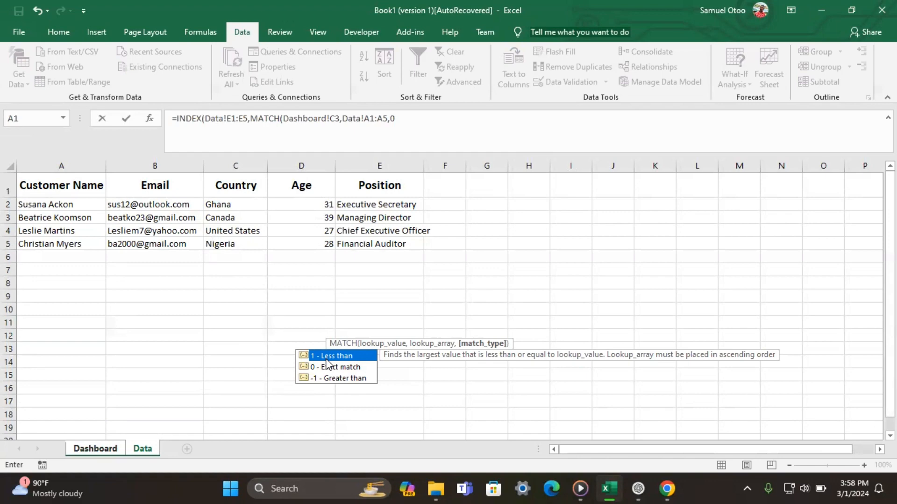
type("0))")
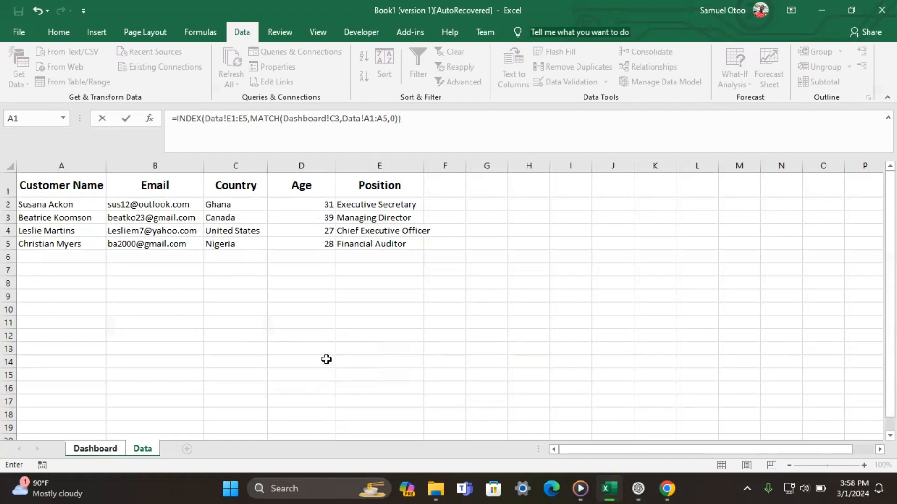
key("Return")
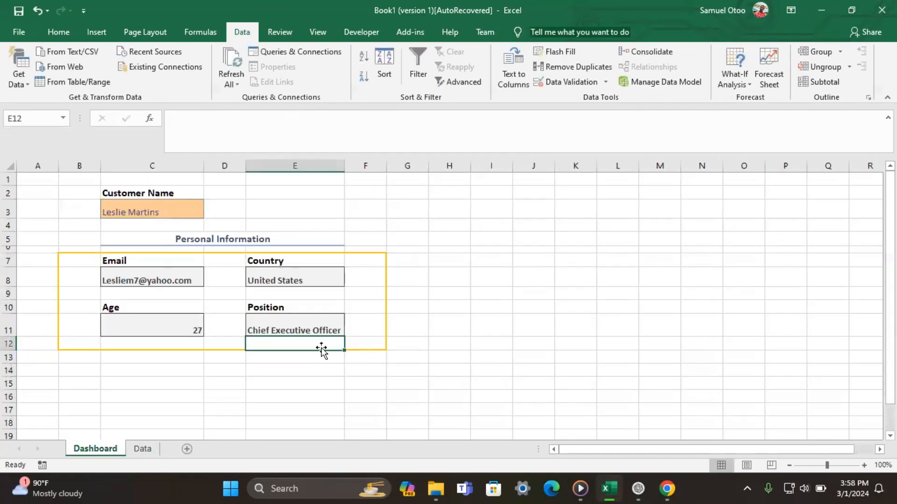
- Choose the first customer in the Customer Name drop-down in C3 to test the dashboard lookups
left_click(458, 264)
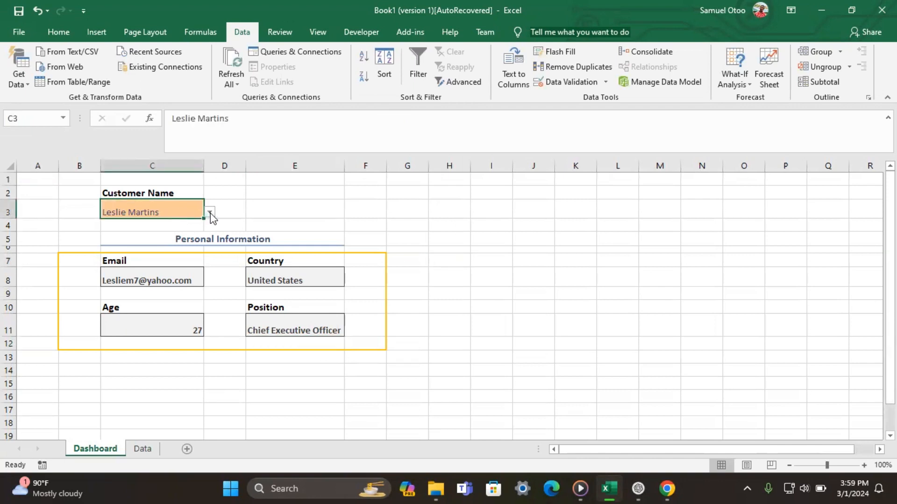
left_click(210, 214)
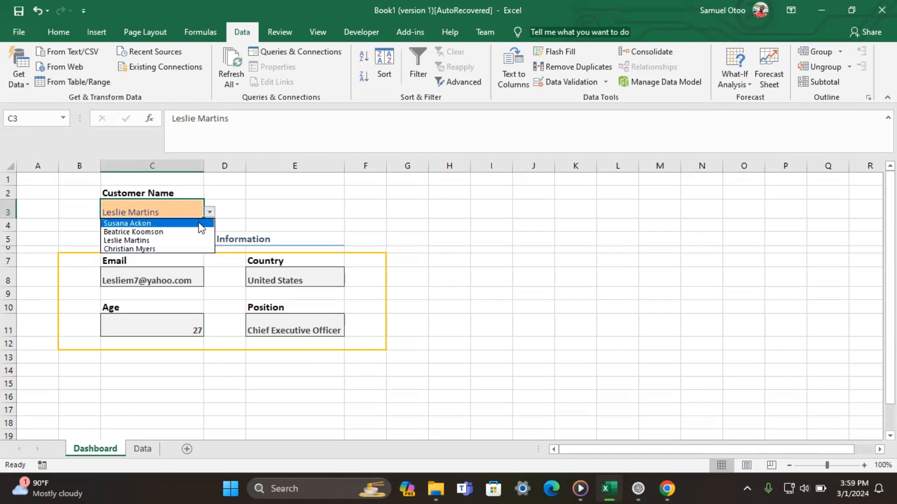
left_click(201, 225)
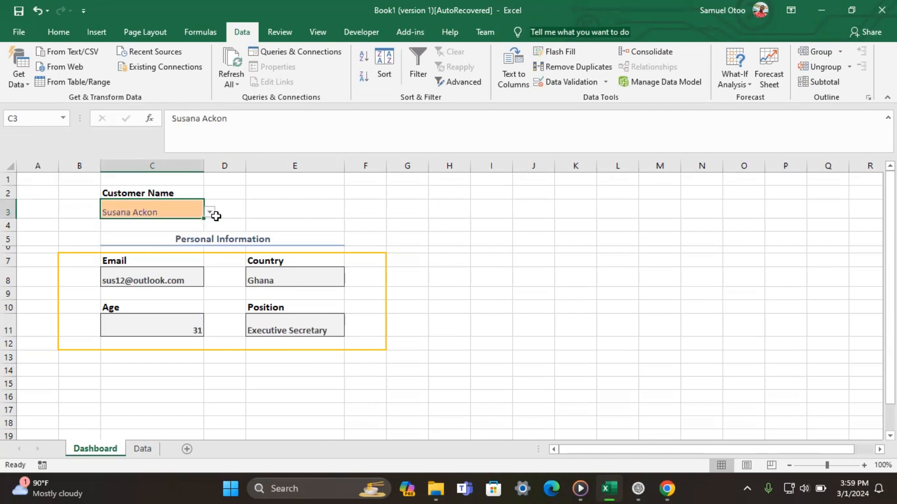
- Test the dashboard lookups by choosing the second, third and fourth customers in turn from the Customer Name drop-down in C3
left_click(211, 213)
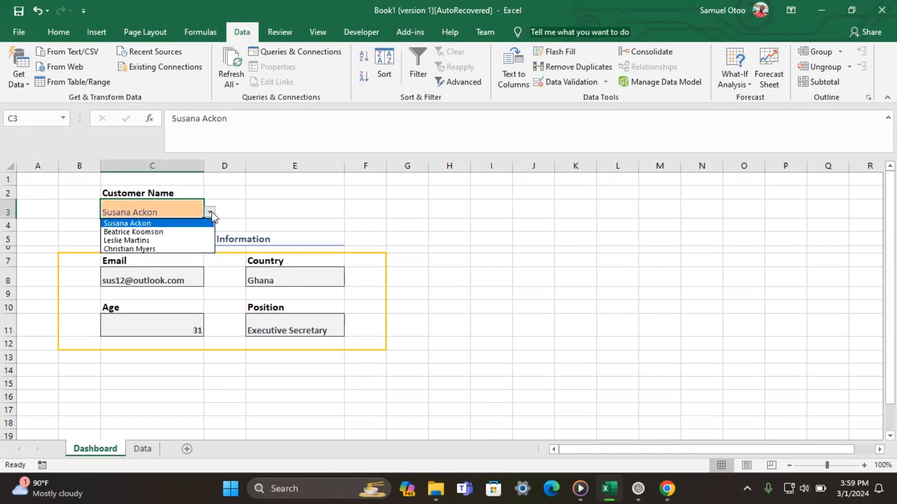
left_click(188, 231)
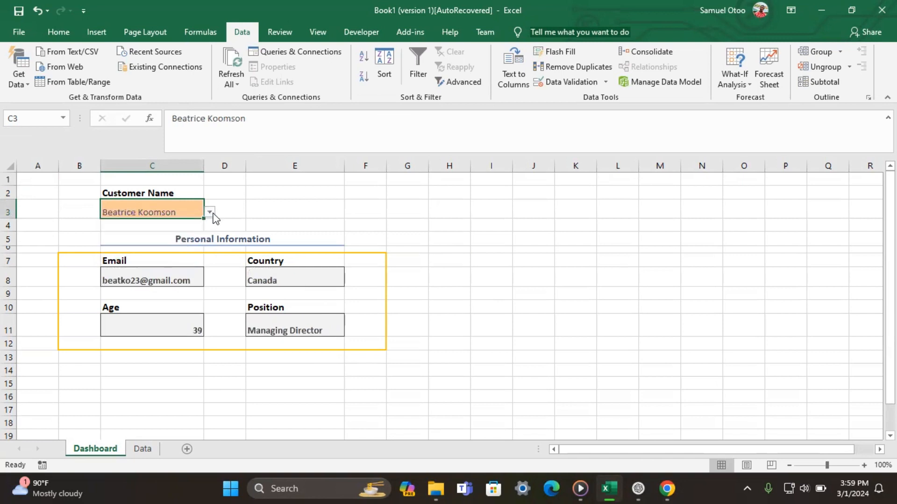
left_click(210, 213)
left_click(185, 240)
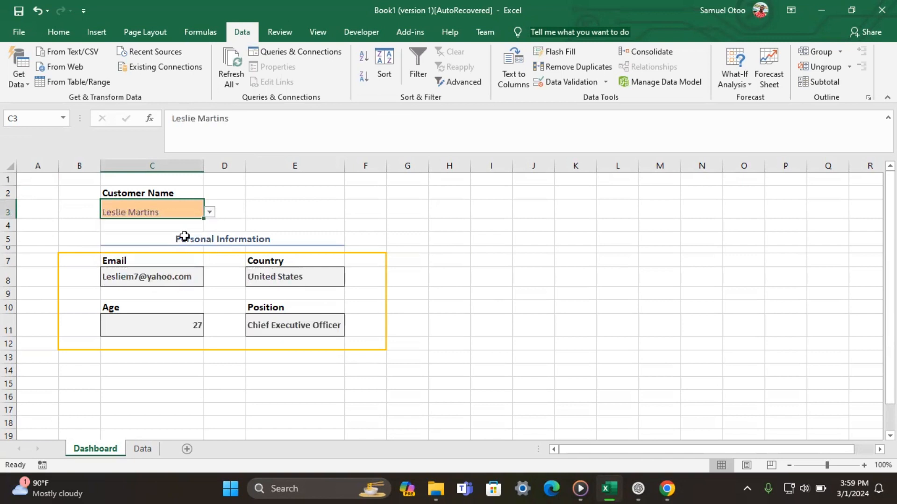
left_click(210, 214)
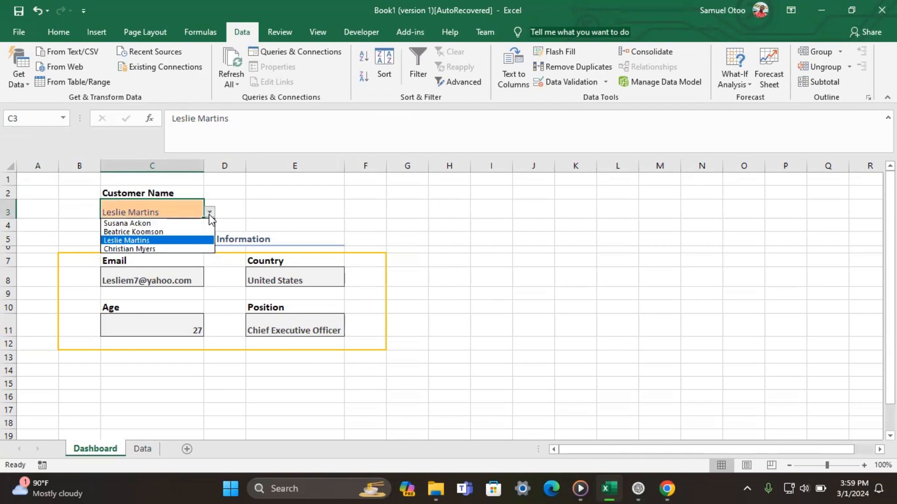
left_click(182, 249)
left_click(243, 202)
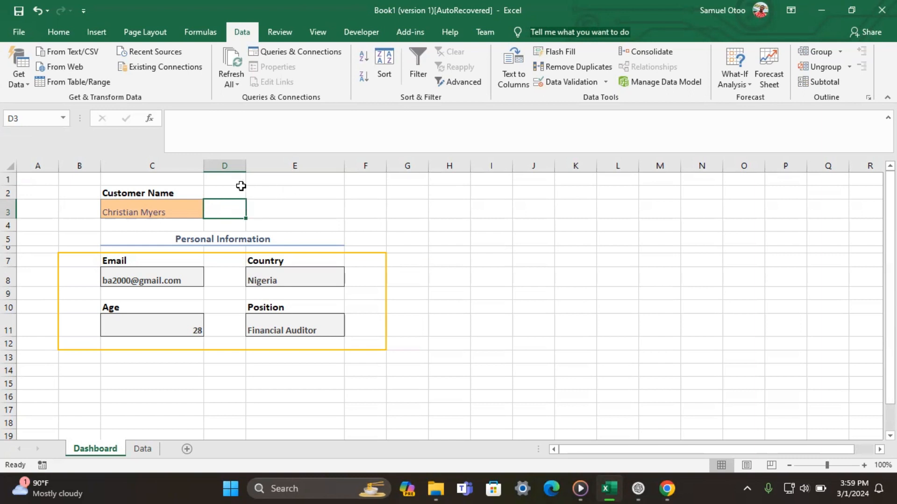
left_click(242, 188)
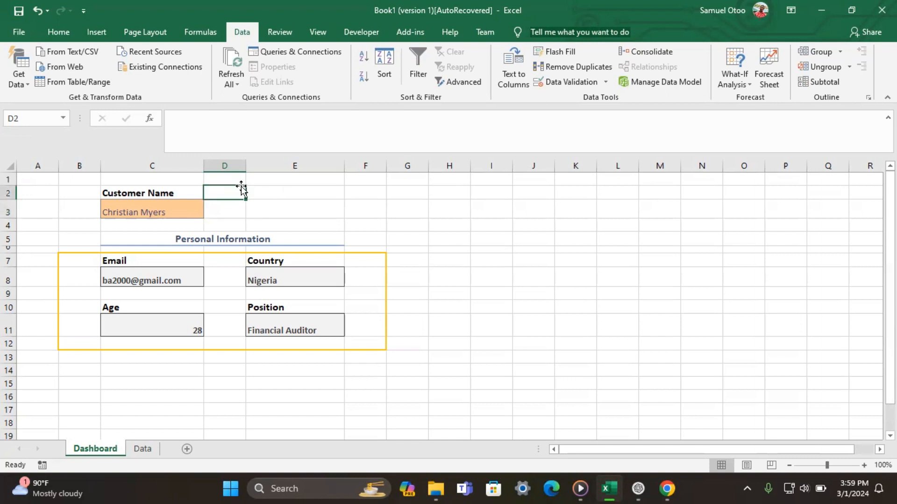
left_click(178, 195)
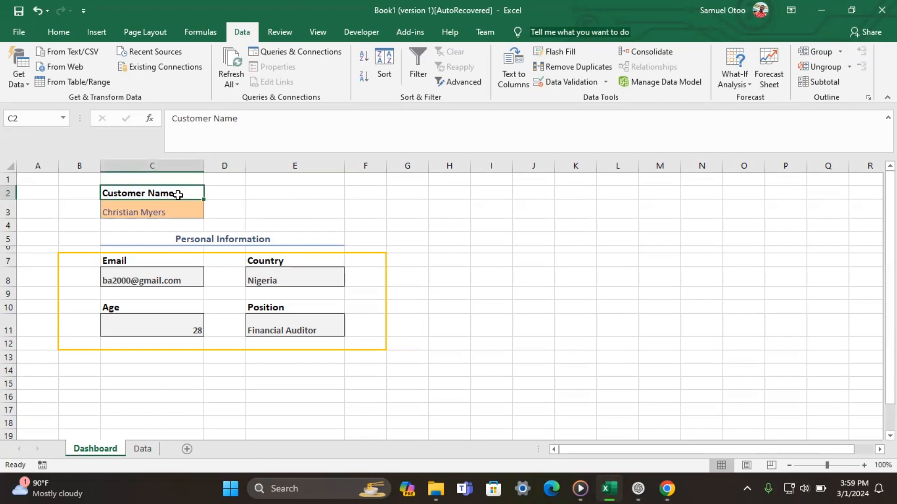